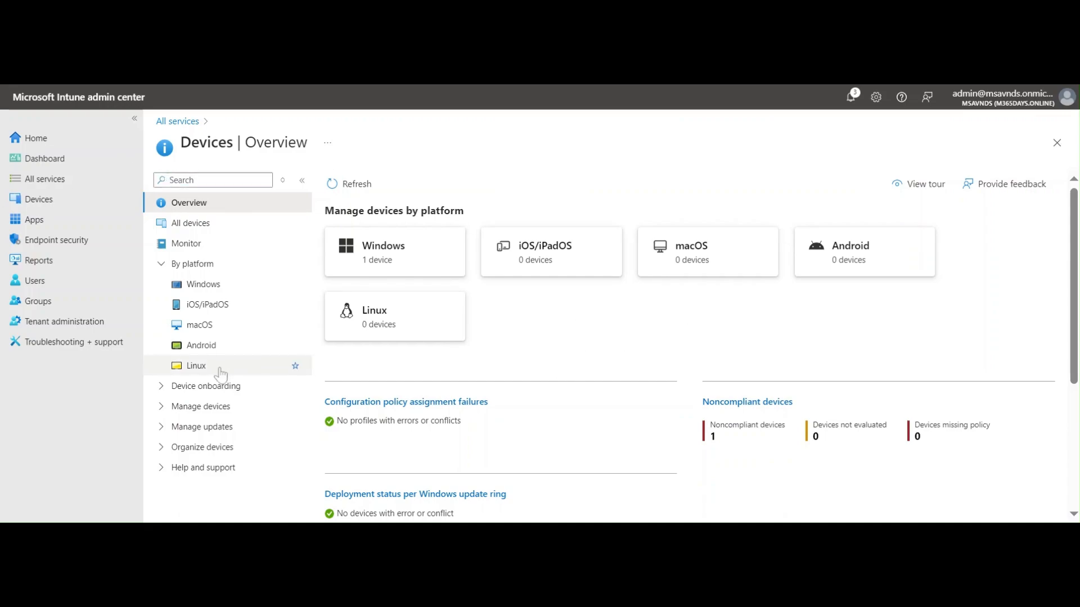
Go to the Windows enrollment options under Devices
{"action": "left_click", "coordinate": [56, 200]}
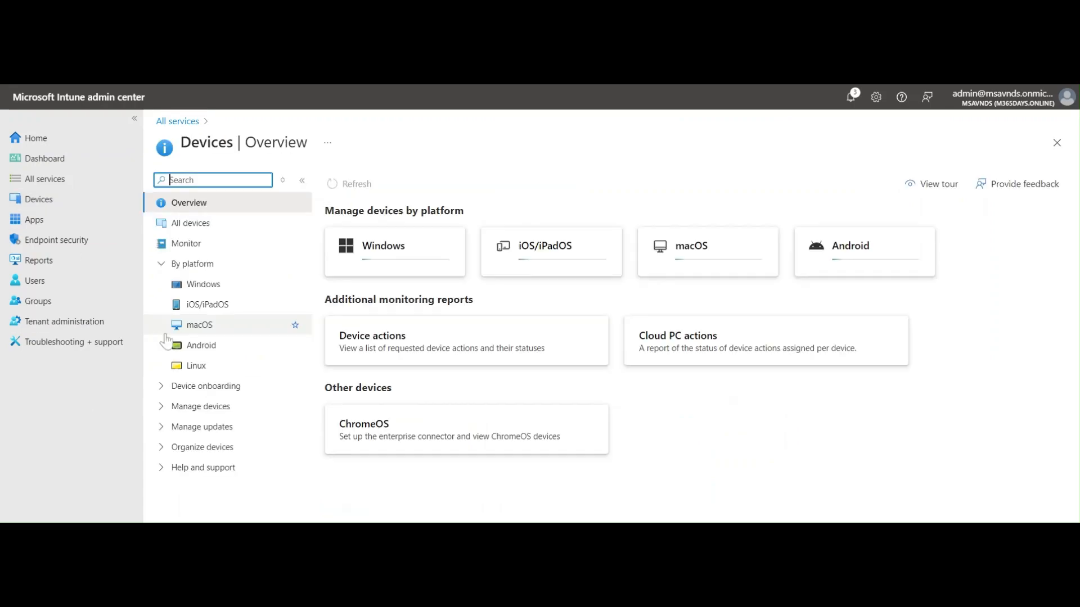
{"action": "left_click", "coordinate": [210, 283]}
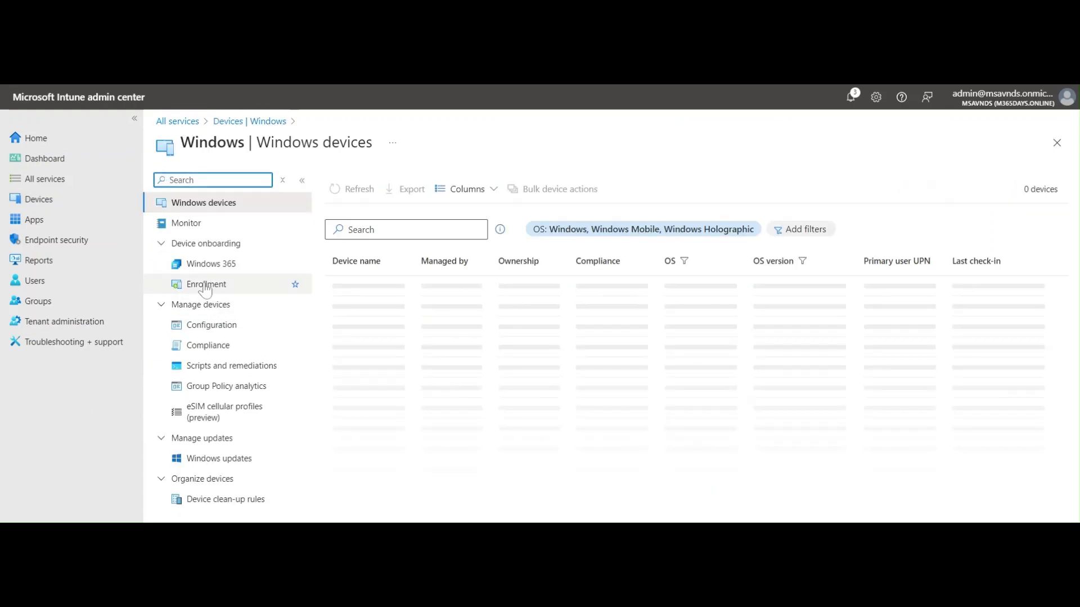
{"action": "left_click", "coordinate": [206, 285]}
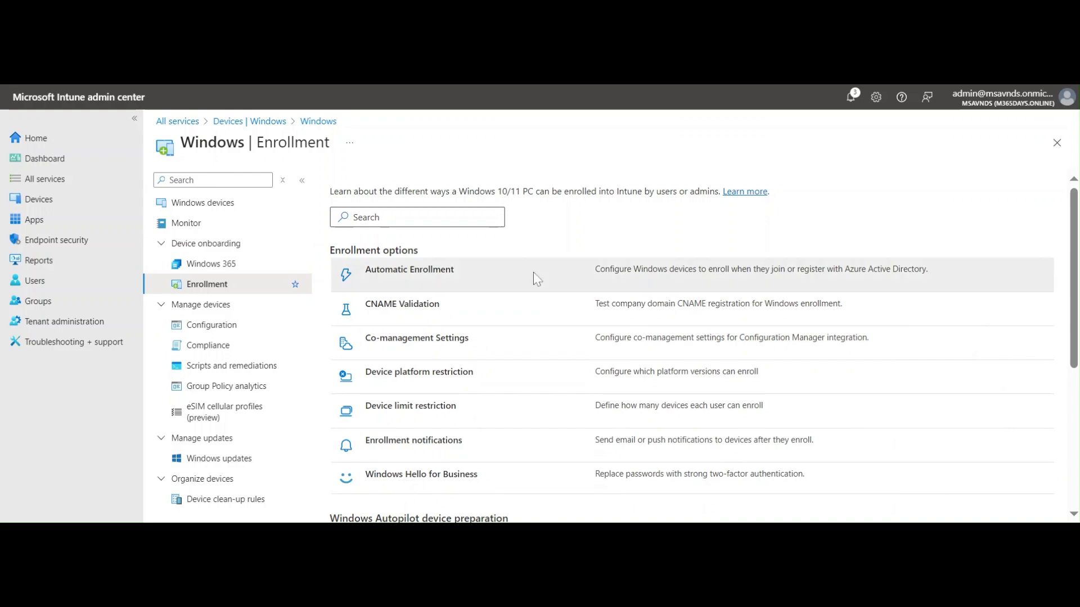
{"action": "scroll", "coordinate": [528, 332], "scroll_direction": "down", "scroll_amount": 5}
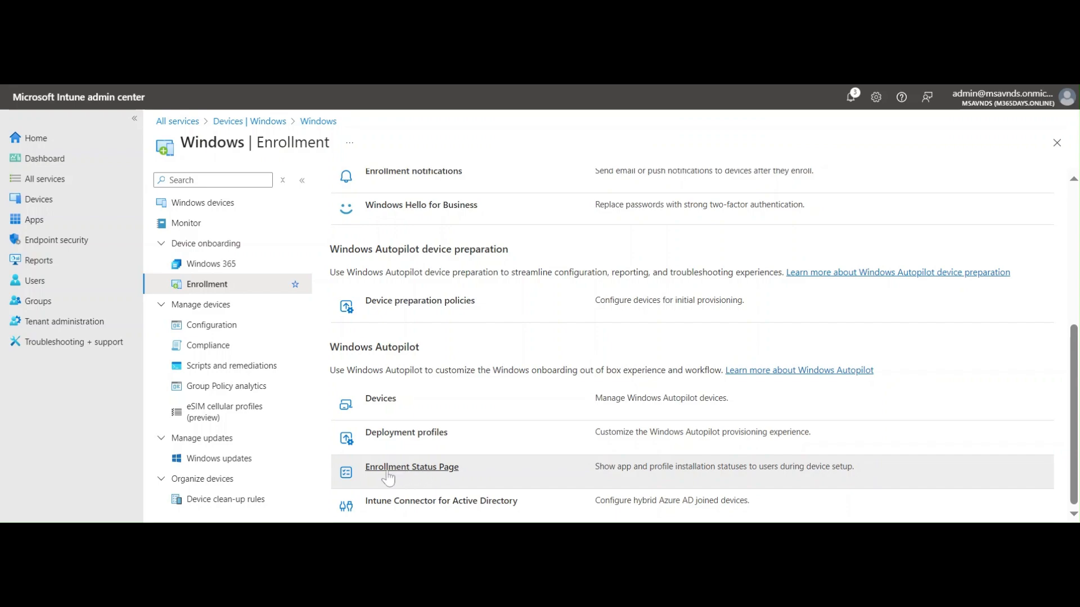
Open the Enrollment Status Page profile list under Windows Autopilot and start a new profile
{"action": "left_click", "coordinate": [417, 478]}
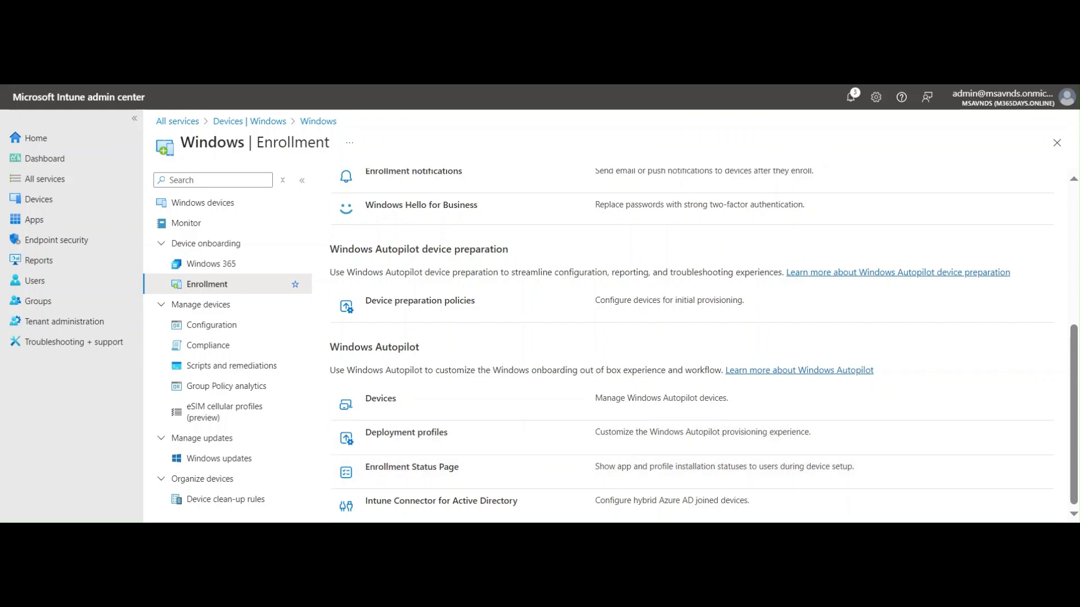
{"action": "left_click_drag", "start_coordinate": [329, 346], "coordinate": [475, 355]}
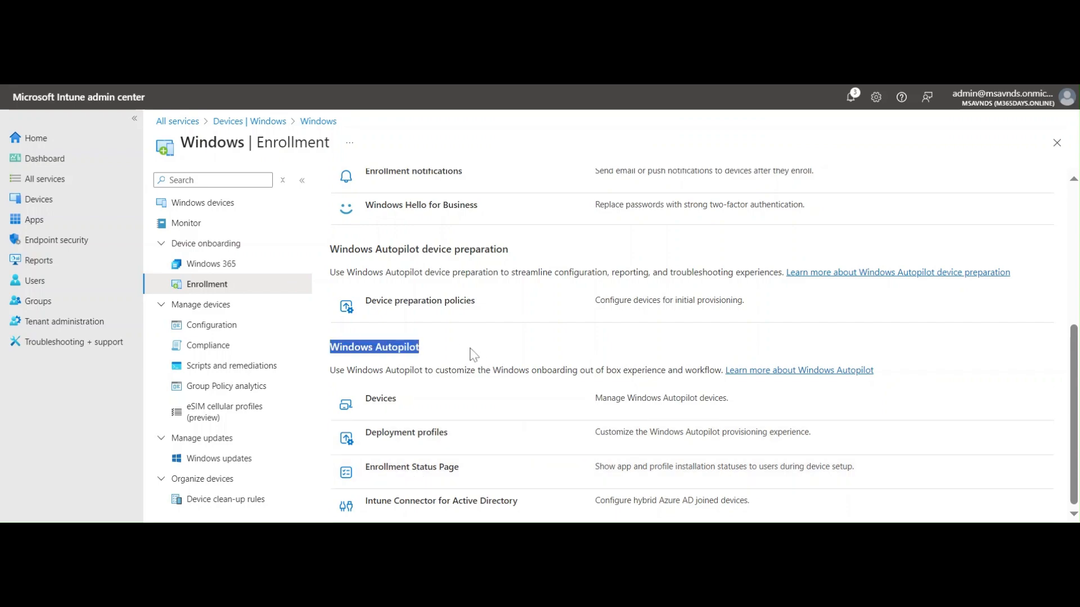
{"action": "left_click", "coordinate": [533, 356]}
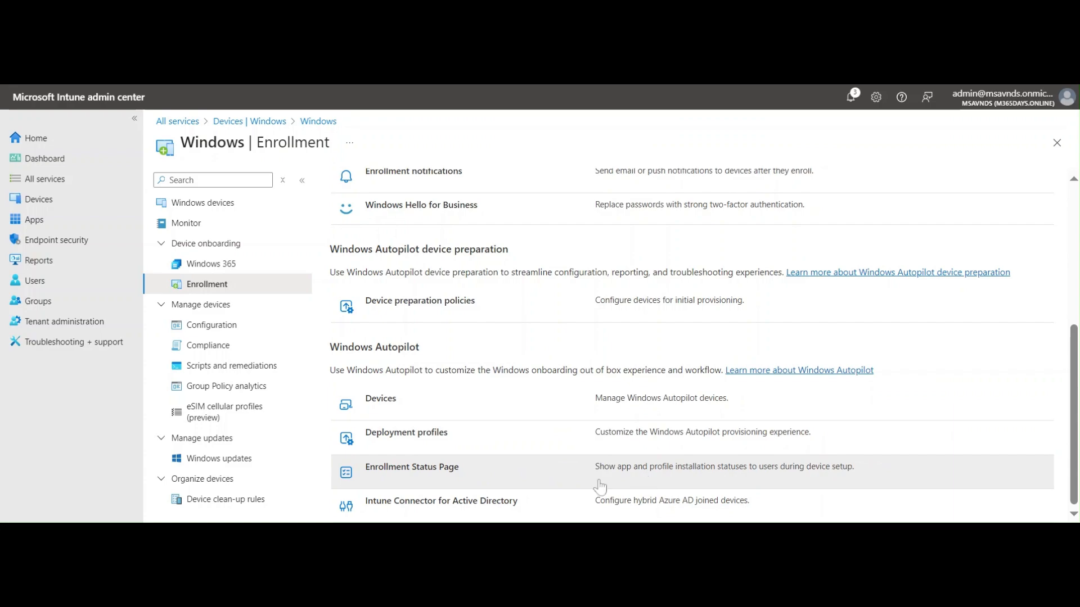
{"action": "left_click", "coordinate": [430, 475]}
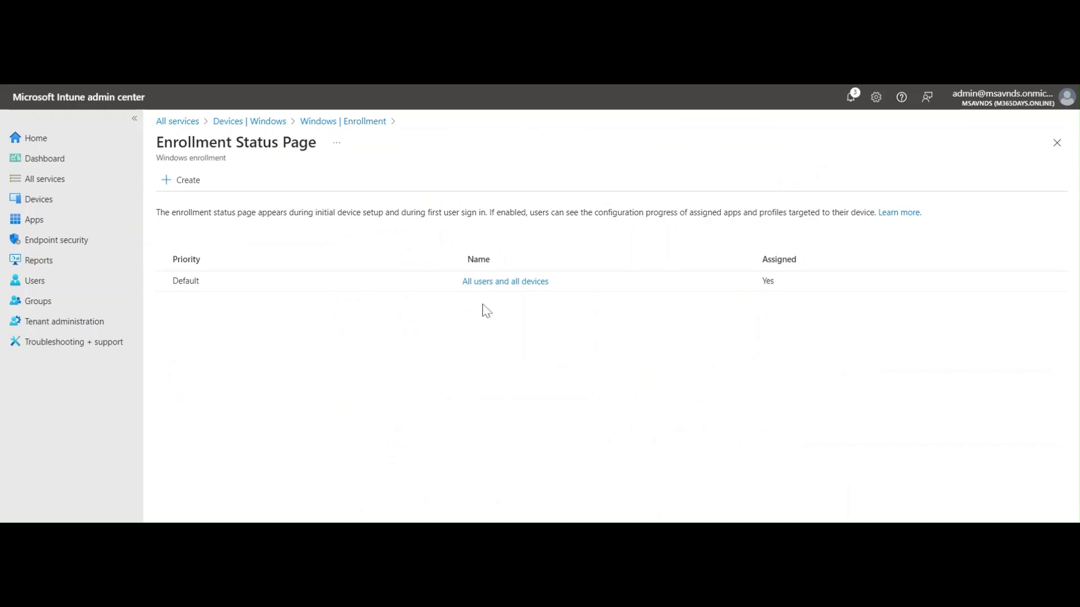
{"action": "left_click", "coordinate": [170, 181]}
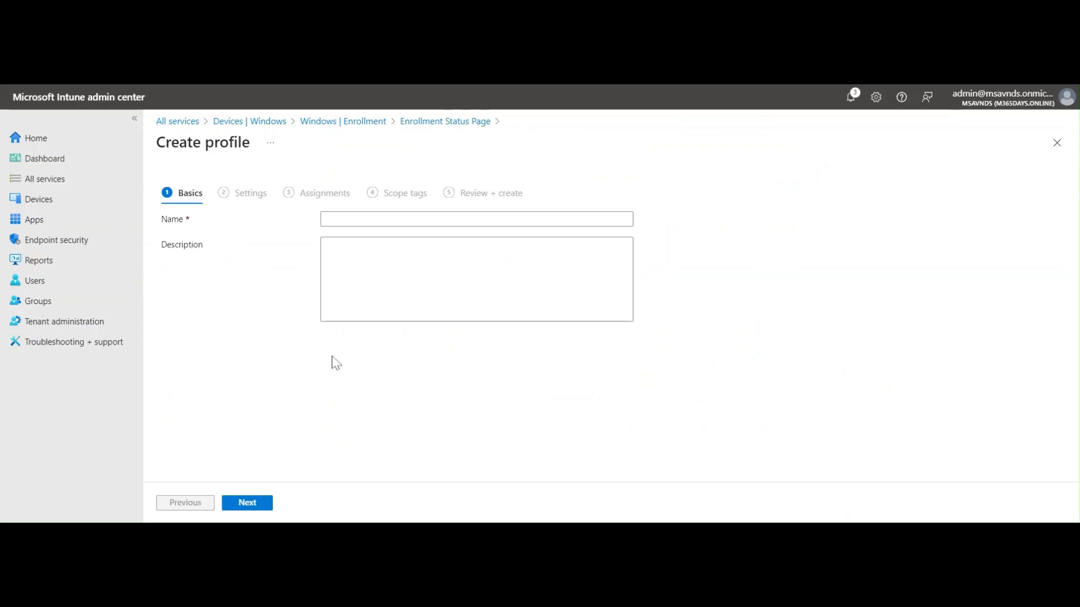
Name the profile 'ESP - 101', reuse that name as its description, and continue to Settings
{"action": "left_click", "coordinate": [375, 221]}
{"action": "type", "text": "ESP "}
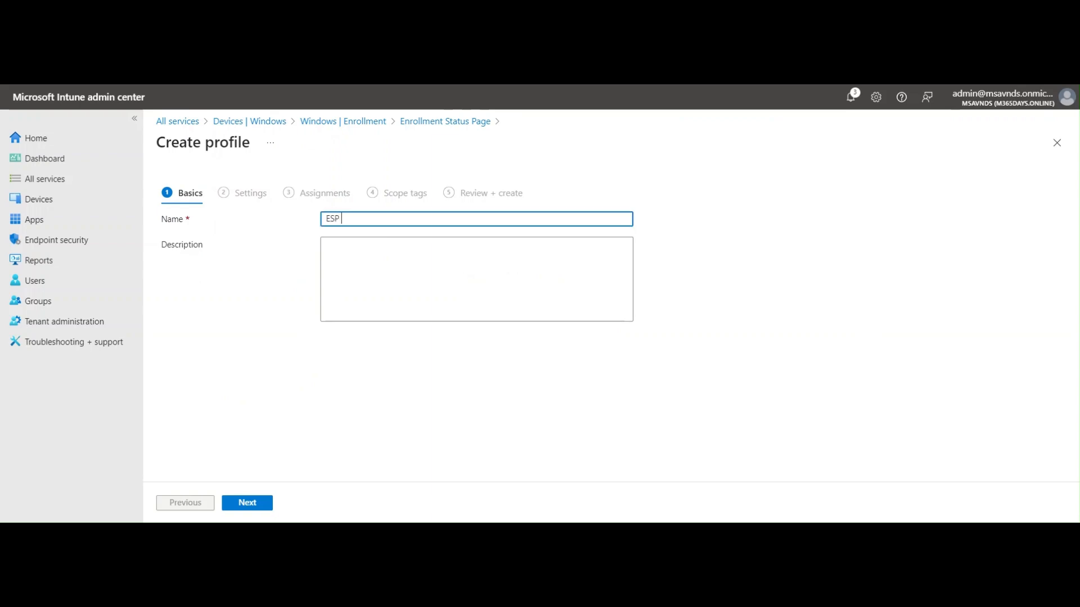
{"action": "type", "text": "- 101"}
{"action": "key", "text": "ctrl+a"}
{"action": "key", "text": "ctrl+c"}
{"action": "key", "text": "Tab"}
{"action": "key", "text": "ctrl+v"}
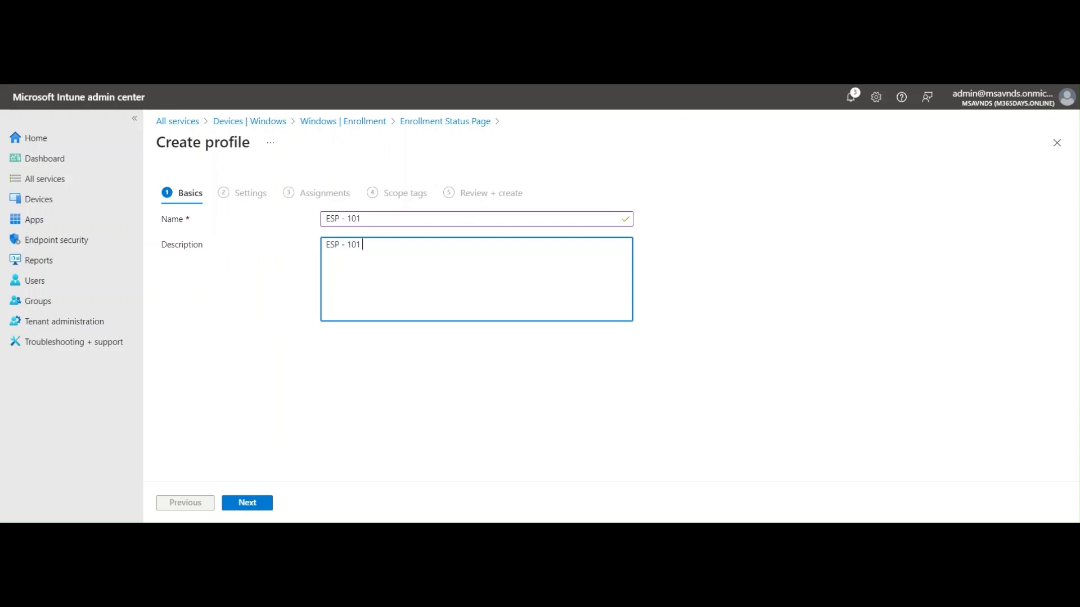
{"action": "left_click", "coordinate": [244, 502]}
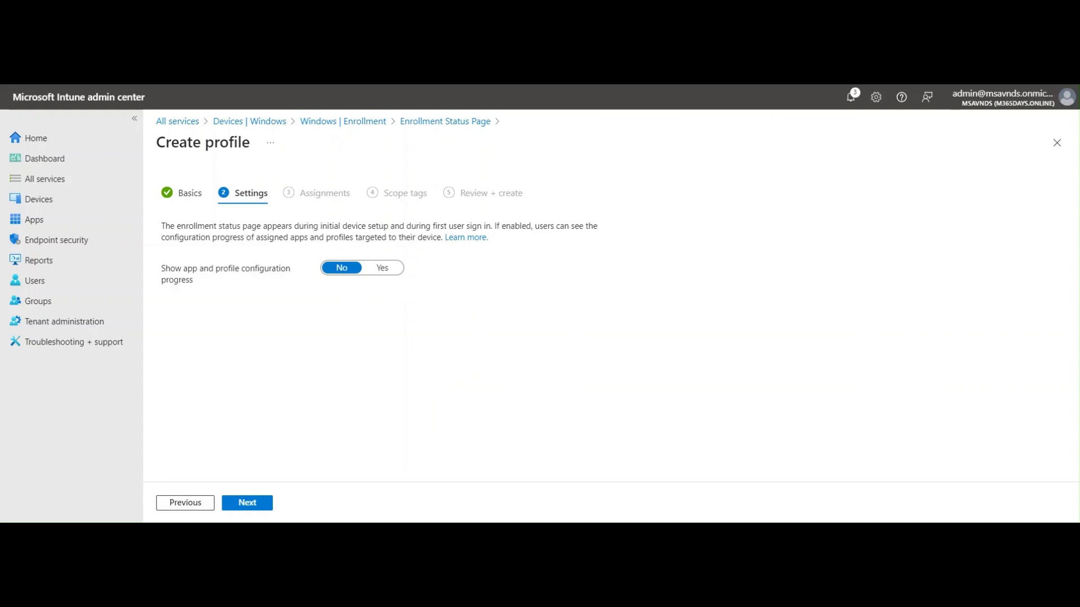
Set 'Show app and profile configuration progress' to Yes, revealing the 60-minute timeout and custom message options
{"action": "left_click", "coordinate": [382, 269]}
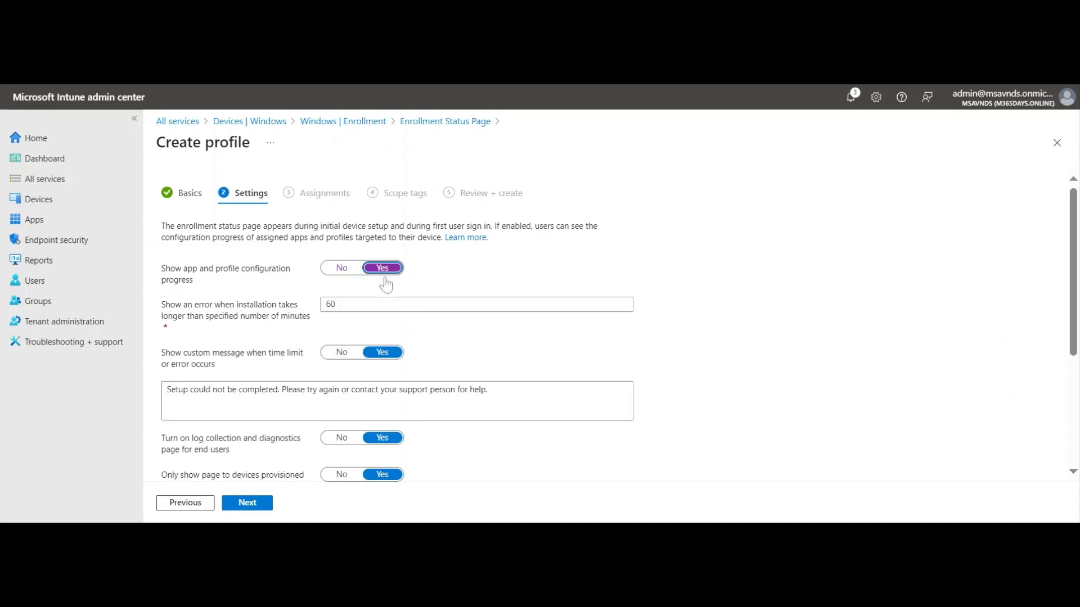
{"action": "scroll", "coordinate": [748, 313], "scroll_direction": "down", "scroll_amount": 4}
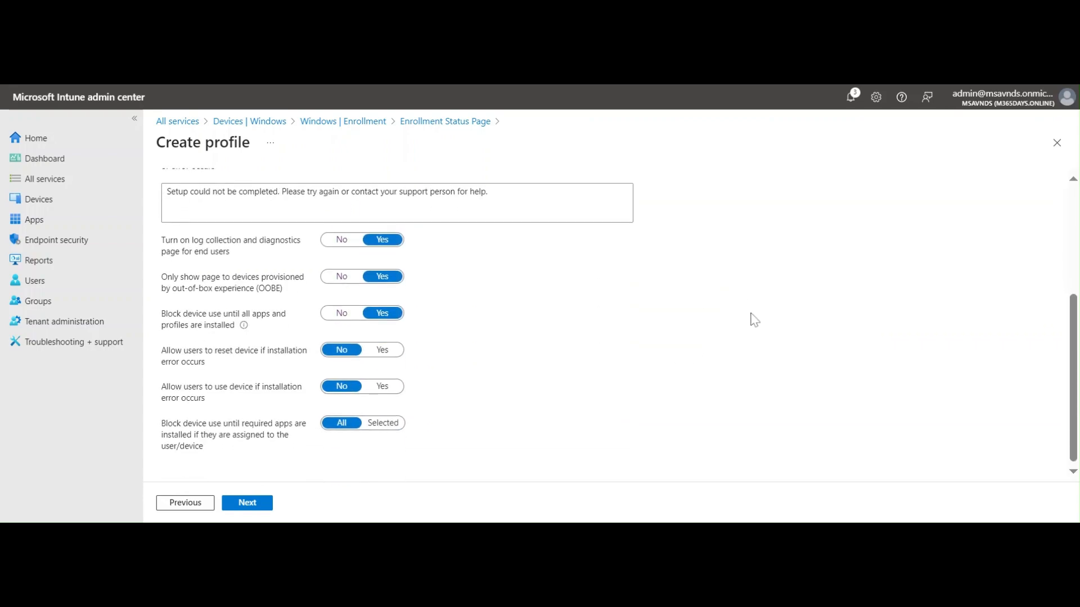
{"action": "scroll", "coordinate": [754, 320], "scroll_direction": "up", "scroll_amount": 4}
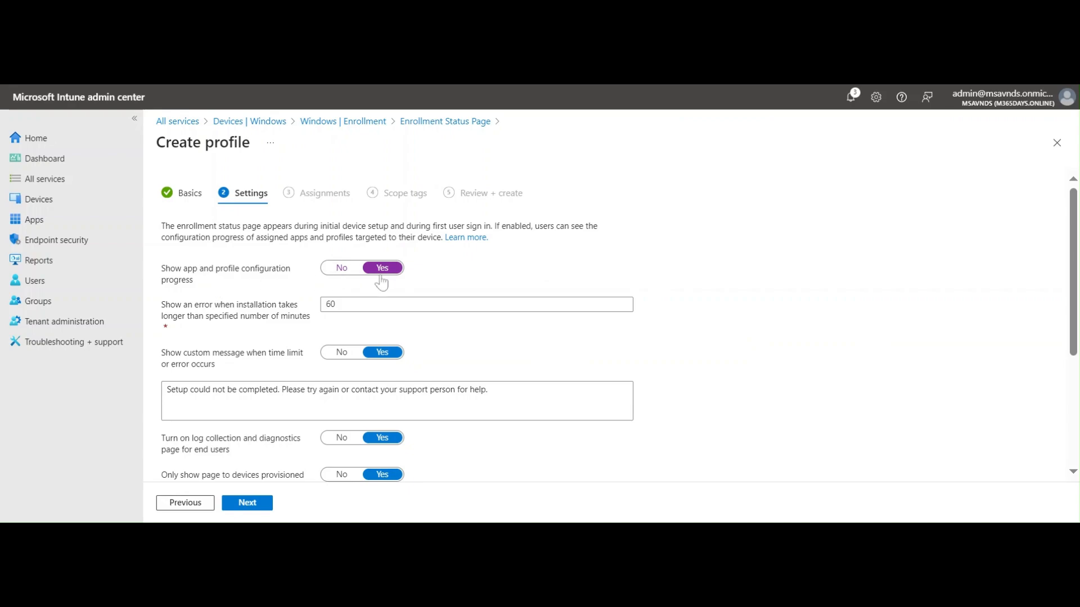
{"action": "left_click", "coordinate": [341, 268]}
{"action": "left_click", "coordinate": [383, 268]}
{"action": "scroll", "coordinate": [261, 343], "scroll_direction": "down", "scroll_amount": 2}
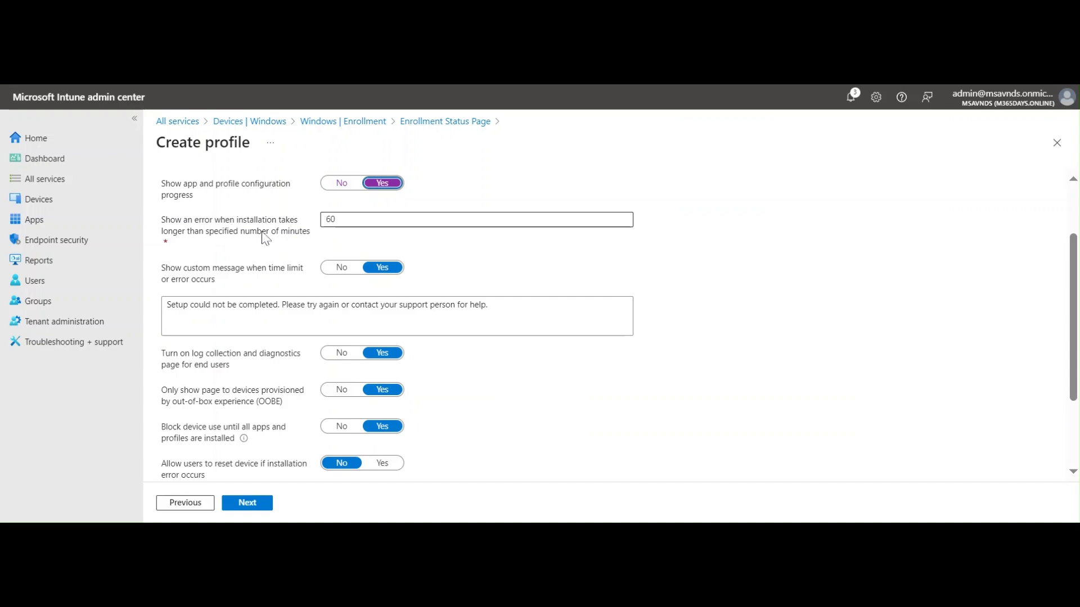
{"action": "left_click", "coordinate": [374, 224]}
{"action": "key", "text": "ctrl+a"}
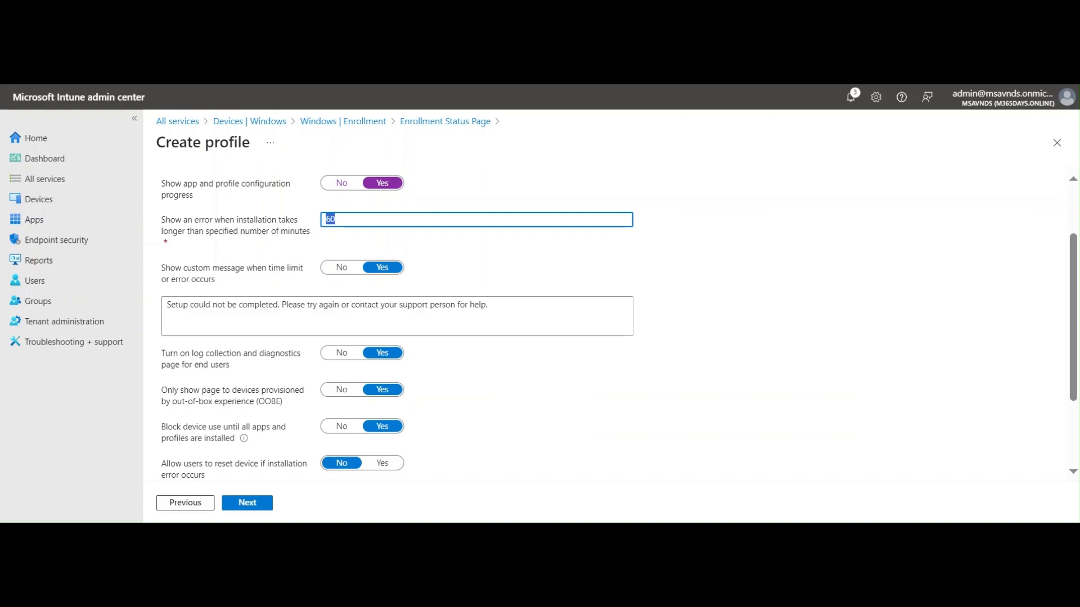
{"action": "left_click", "coordinate": [723, 278]}
{"action": "double_click", "coordinate": [331, 219]}
{"action": "key", "text": "End"}
{"action": "key", "text": "BackSpace"}
{"action": "key", "text": "BackSpace"}
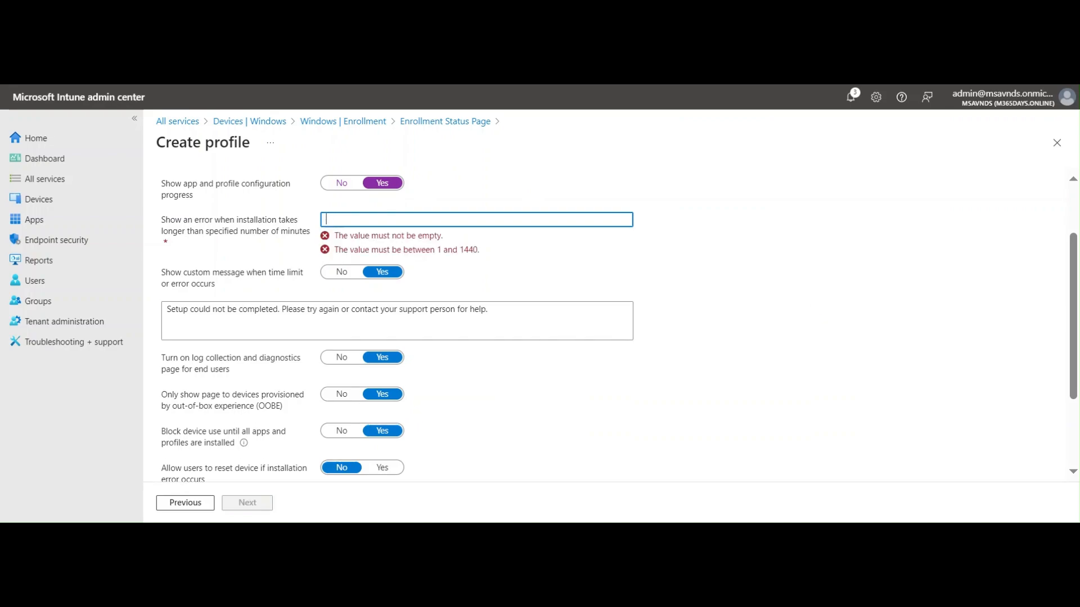
{"action": "type", "text": "70"}
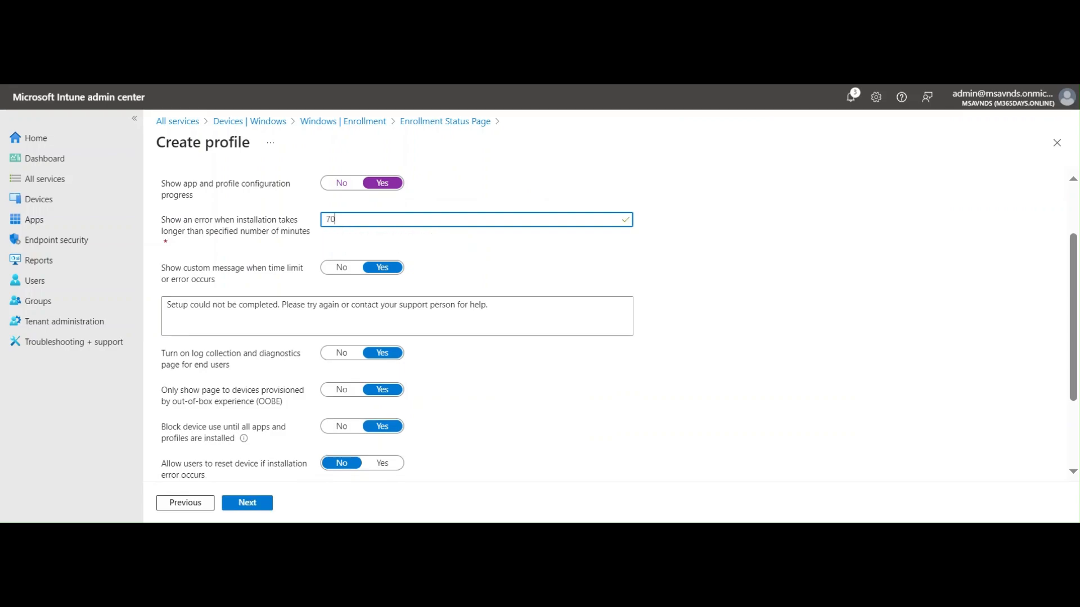
{"action": "left_click", "coordinate": [808, 309]}
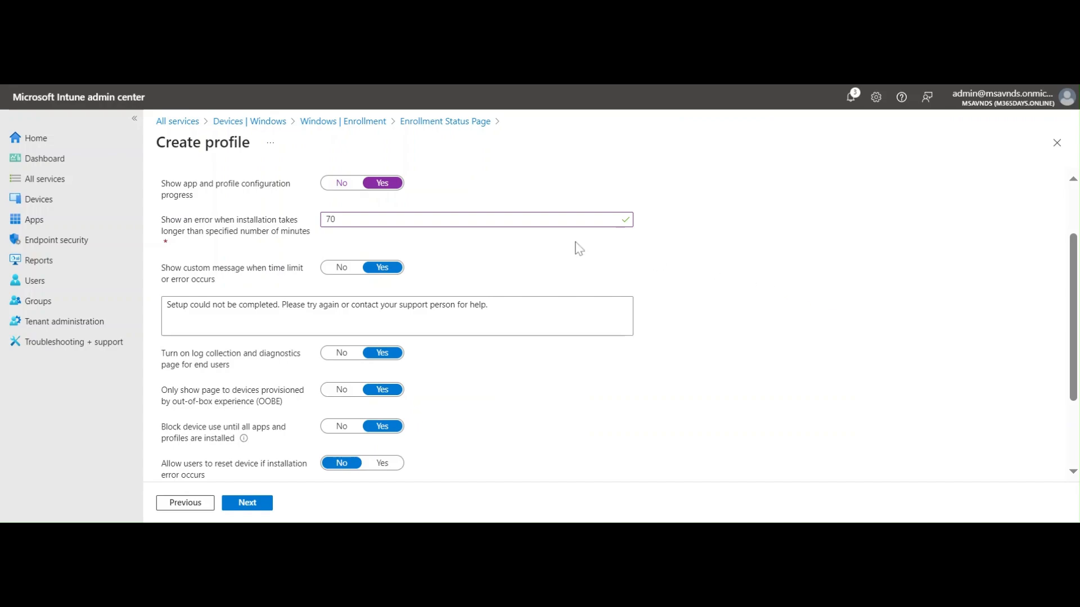
{"action": "left_click", "coordinate": [444, 220]}
{"action": "key", "text": "ctrl+a"}
{"action": "type", "text": "60"}
{"action": "left_click", "coordinate": [753, 268]}
{"action": "scroll", "coordinate": [753, 268], "scroll_direction": "down", "scroll_amount": 2}
{"action": "scroll", "coordinate": [762, 298], "scroll_direction": "up", "scroll_amount": 2}
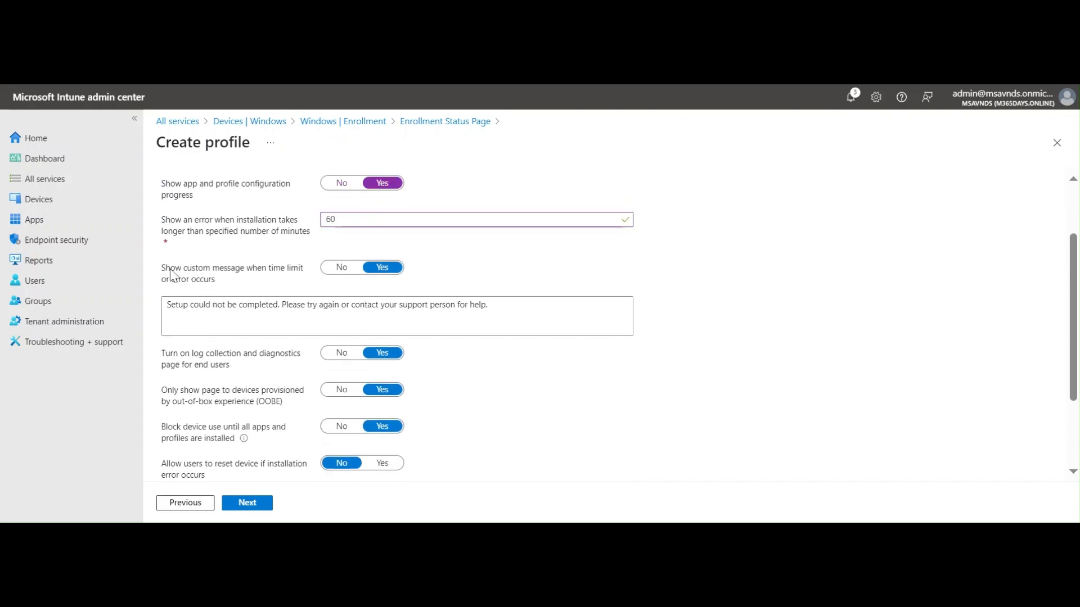
Add a new line to the custom error message asking users to e-mail IT support
{"action": "left_click_drag", "start_coordinate": [162, 269], "coordinate": [250, 283]}
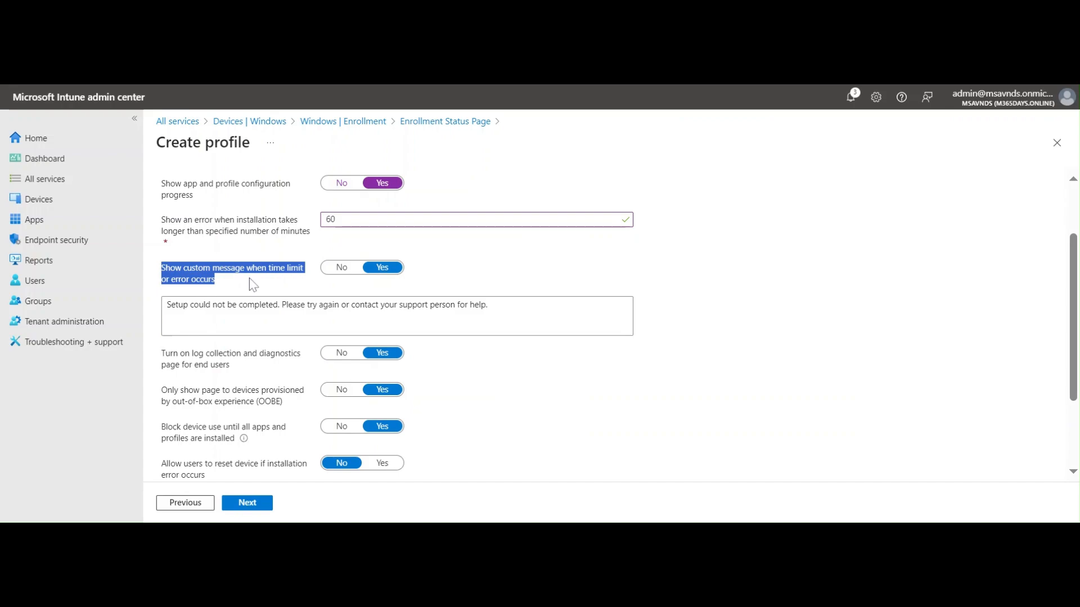
{"action": "left_click", "coordinate": [836, 356]}
{"action": "left_click", "coordinate": [537, 315]}
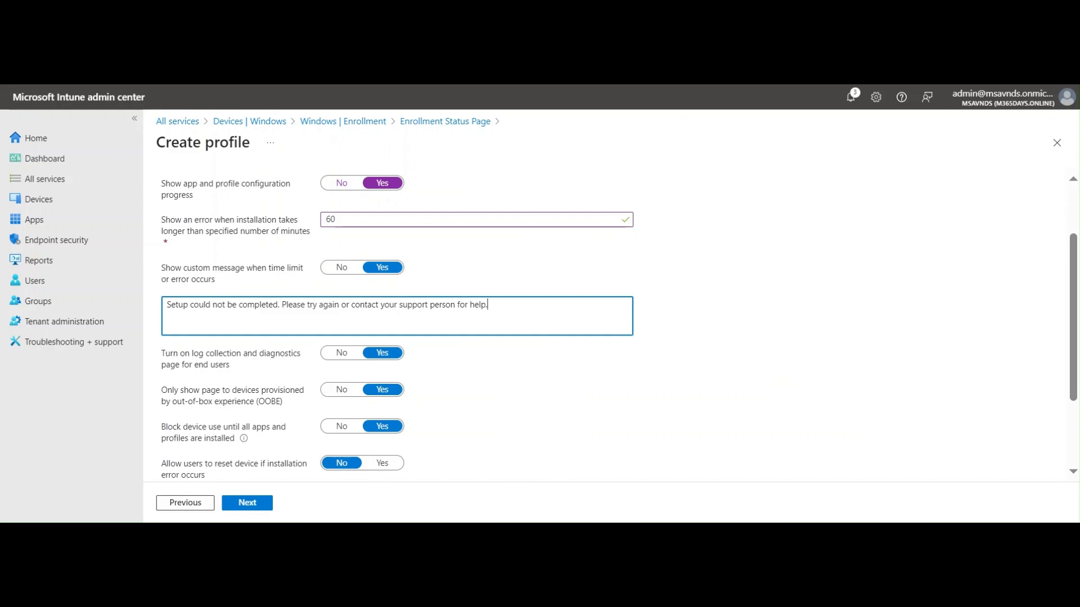
{"action": "key", "text": "ctrl+a"}
{"action": "left_click", "coordinate": [488, 305]}
{"action": "key", "text": "Return"}
{"action": "type", "text": "Drop an email at ITSup"}
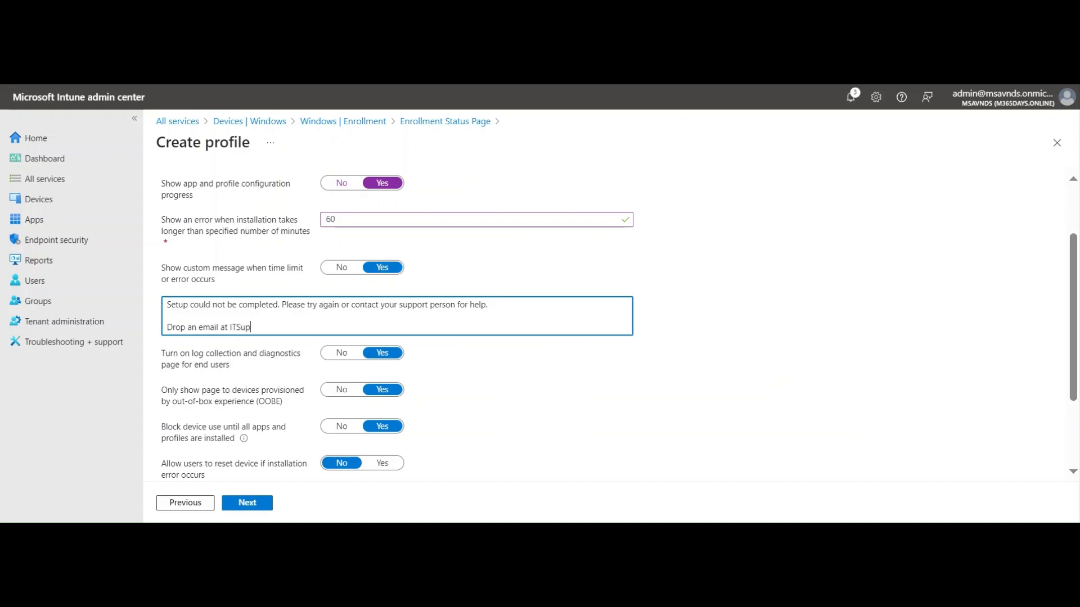
{"action": "type", "text": "port@domain.com"}
{"action": "key", "text": "Return"}
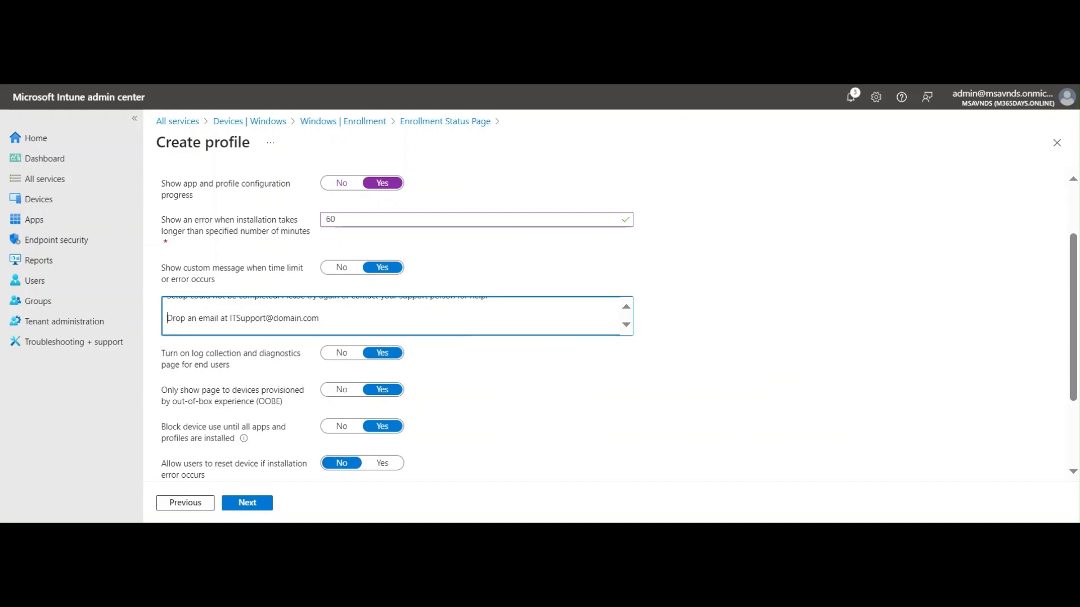
{"action": "key", "text": "BackSpace"}
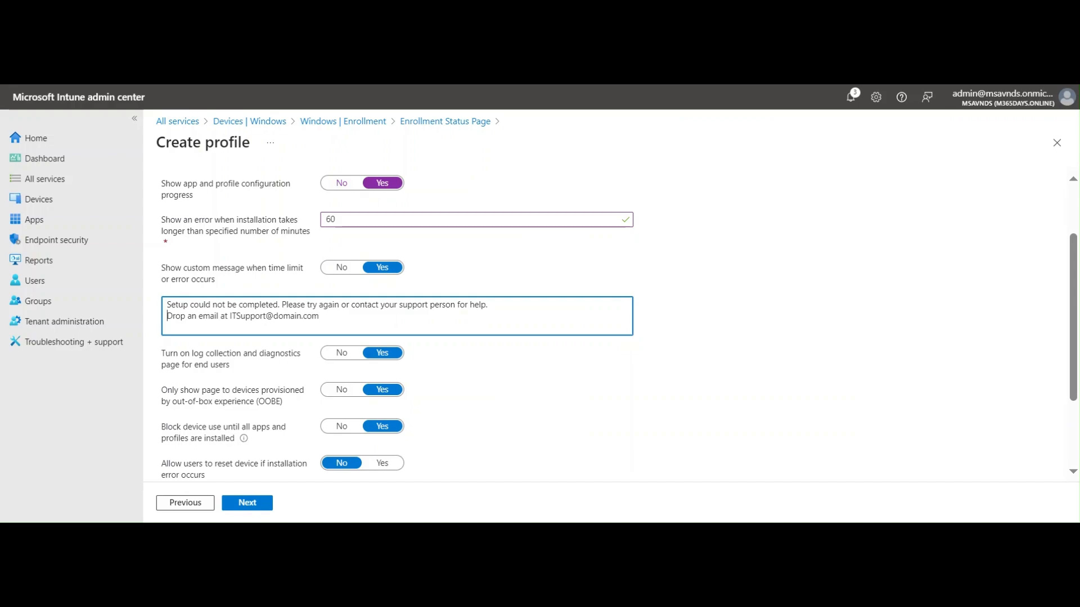
Append a contact-number line to the message, then delete it again
{"action": "key", "text": "End"}
{"action": "key", "text": "Return"}
{"action": "key", "text": "shift+Up"}
{"action": "key", "text": "shift+Right"}
{"action": "key", "text": "shift+Right"}
{"action": "key", "text": "shift+Right"}
{"action": "key", "text": "shift+Right"}
{"action": "key", "text": "shift+Right"}
{"action": "key", "text": "shift+Right"}
{"action": "key", "text": "shift+Right"}
{"action": "key", "text": "shift+Right"}
{"action": "key", "text": "shift+Right"}
{"action": "key", "text": "shift+Right"}
{"action": "key", "text": "shift+Right"}
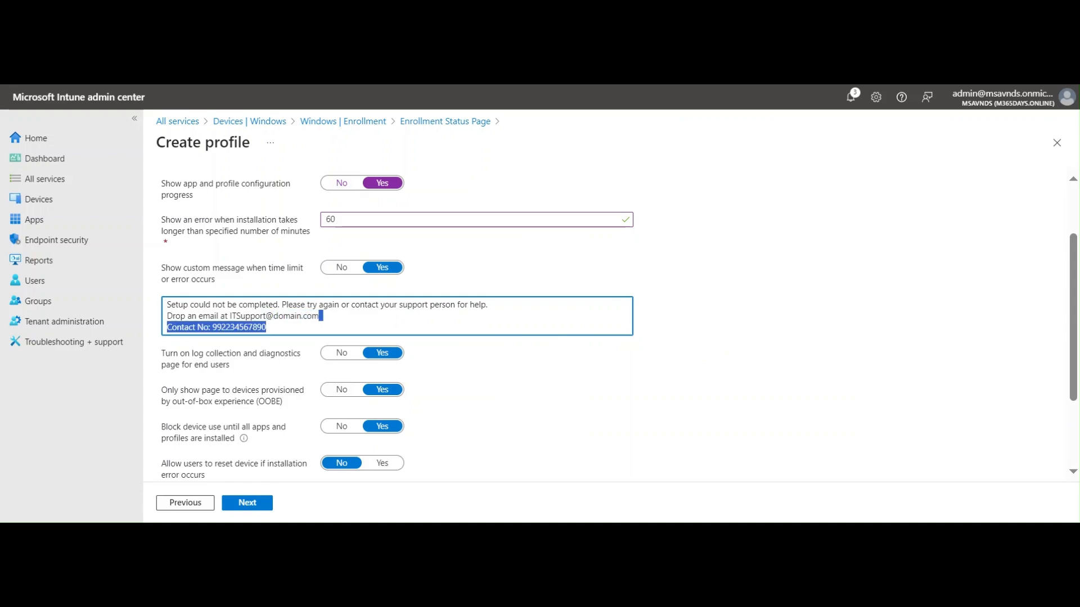
{"action": "key", "text": "BackSpace"}
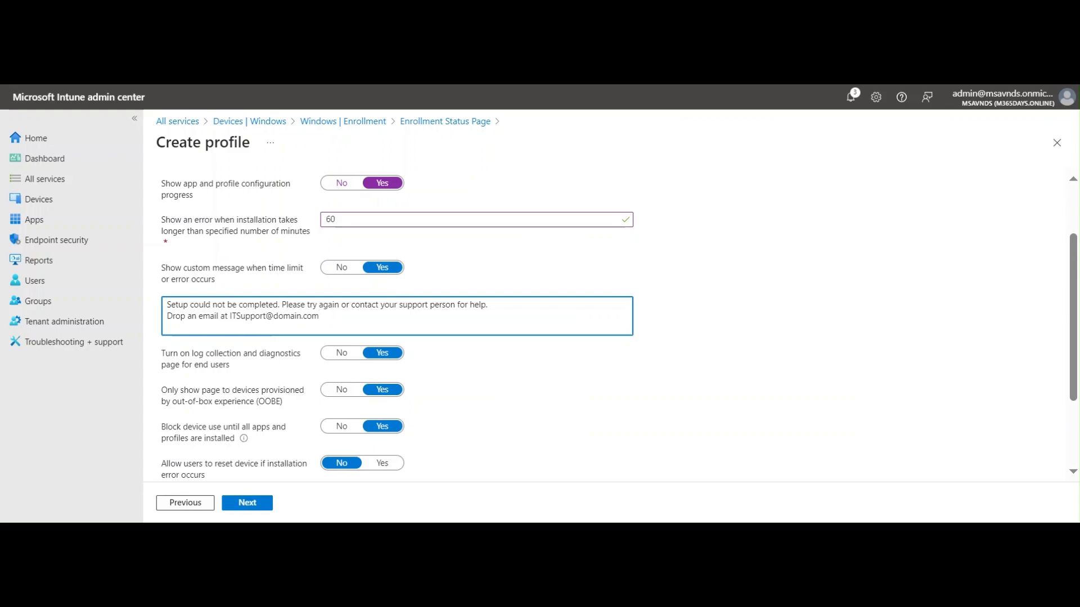
{"action": "left_click", "coordinate": [801, 349]}
{"action": "scroll", "coordinate": [802, 352], "scroll_direction": "down", "scroll_amount": 1}
{"action": "scroll", "coordinate": [802, 351], "scroll_direction": "down", "scroll_amount": 1}
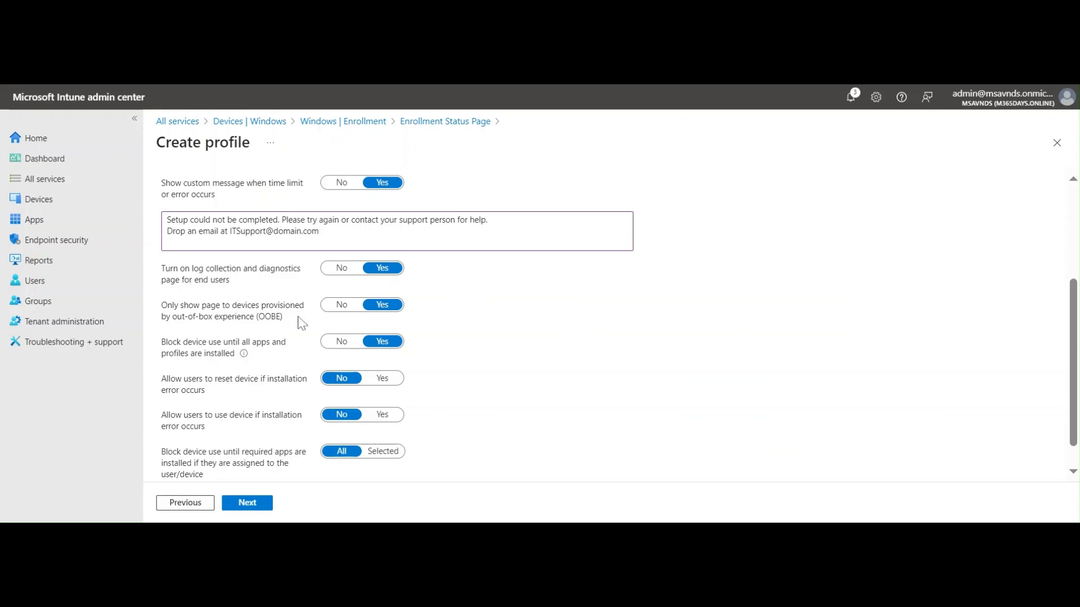
{"action": "left_click_drag", "start_coordinate": [291, 324], "coordinate": [161, 313]}
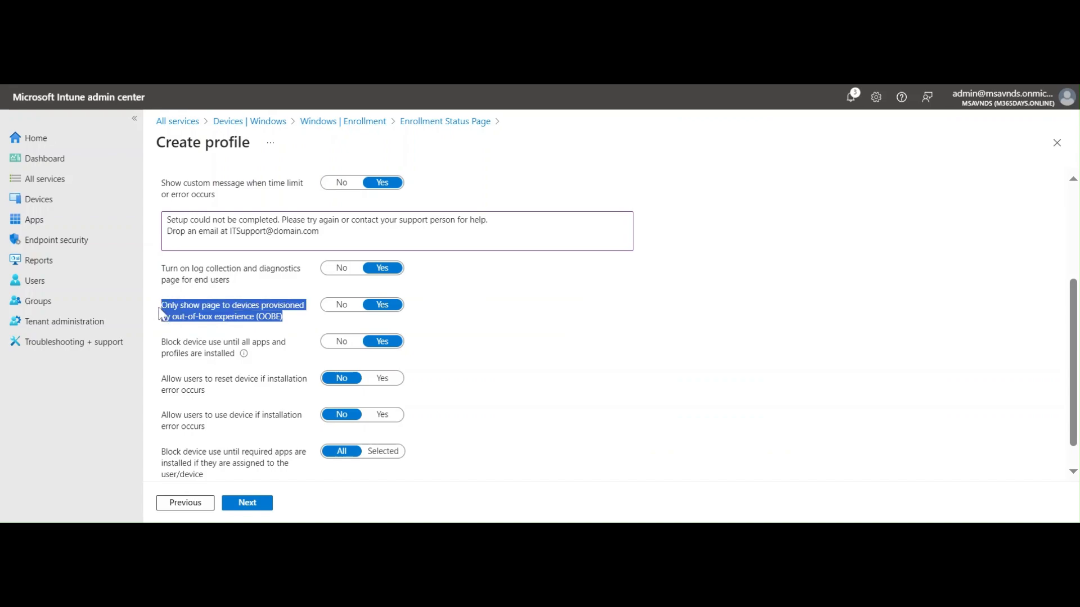
{"action": "left_click", "coordinate": [537, 331]}
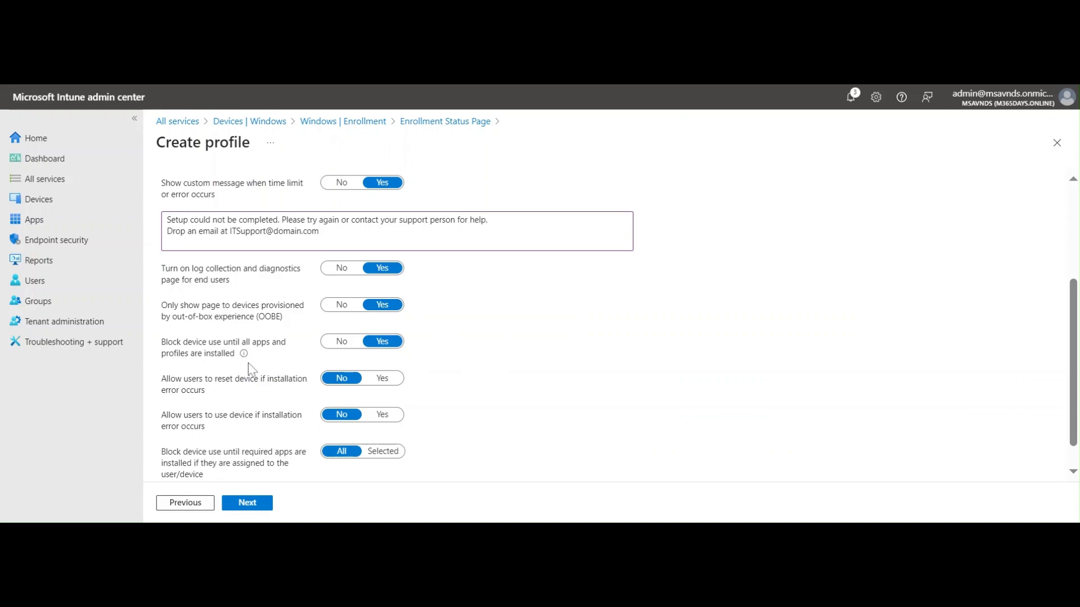
{"action": "mouse_move", "coordinate": [200, 351]}
{"action": "left_click_drag", "start_coordinate": [162, 343], "coordinate": [229, 358]}
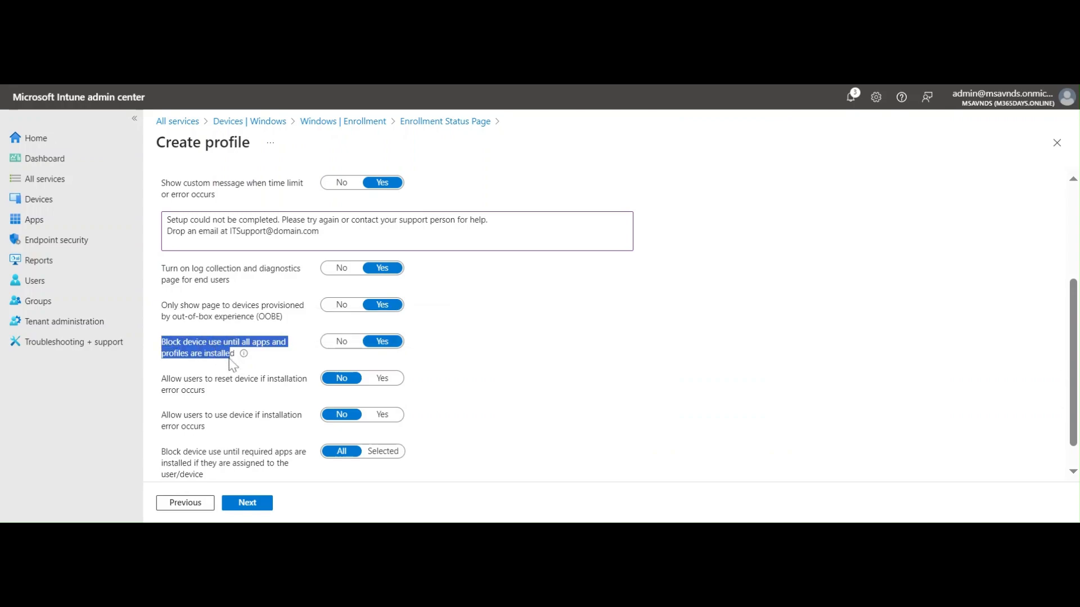
{"action": "left_click", "coordinate": [605, 378]}
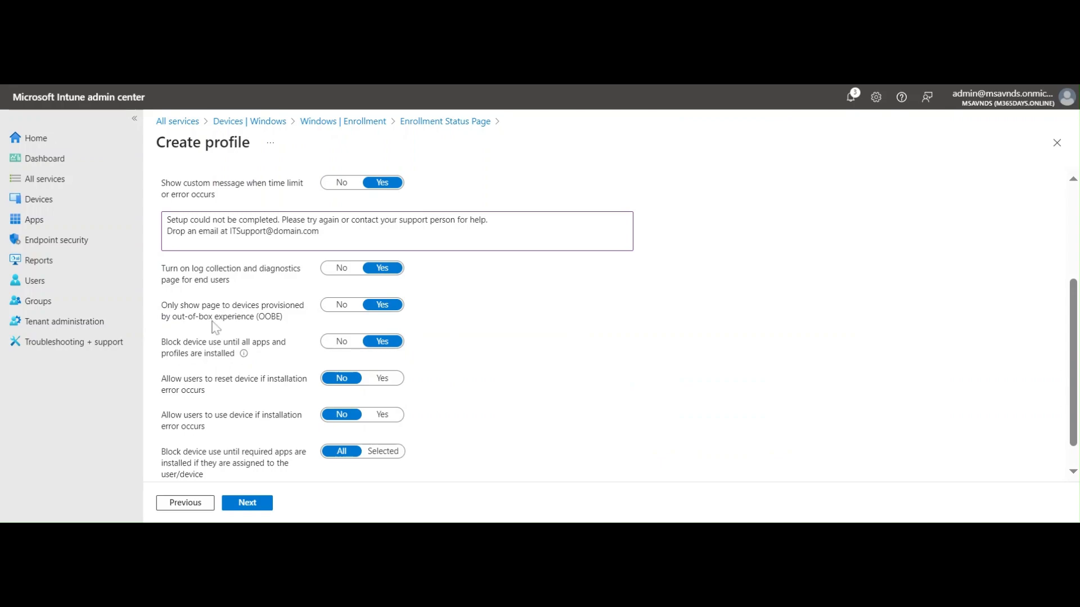
Set both 'Allow users to reset device' and 'Allow users to use device' on installation error to Yes
{"action": "mouse_move", "coordinate": [239, 360]}
{"action": "left_click_drag", "start_coordinate": [205, 393], "coordinate": [162, 383]}
{"action": "left_click", "coordinate": [739, 354]}
{"action": "left_click", "coordinate": [401, 377]}
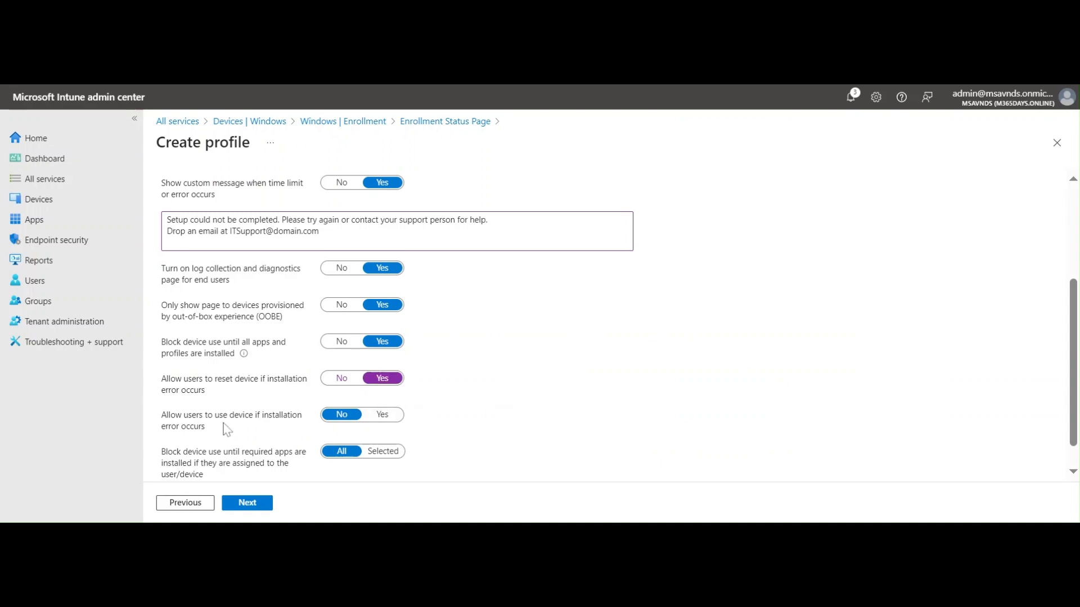
{"action": "left_click", "coordinate": [391, 423]}
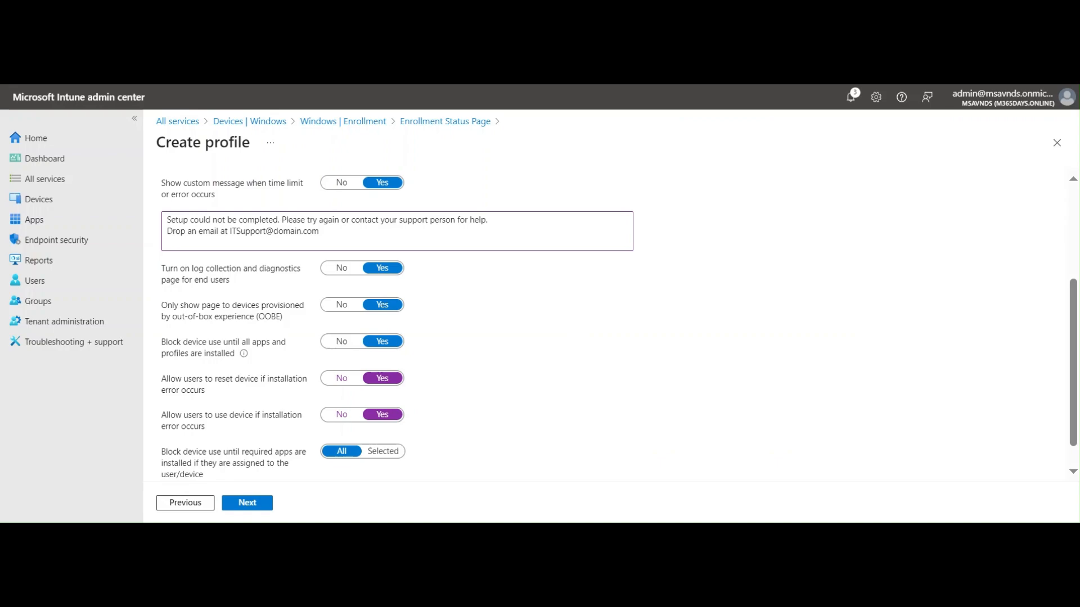
{"action": "scroll", "coordinate": [573, 403], "scroll_direction": "down", "scroll_amount": 1}
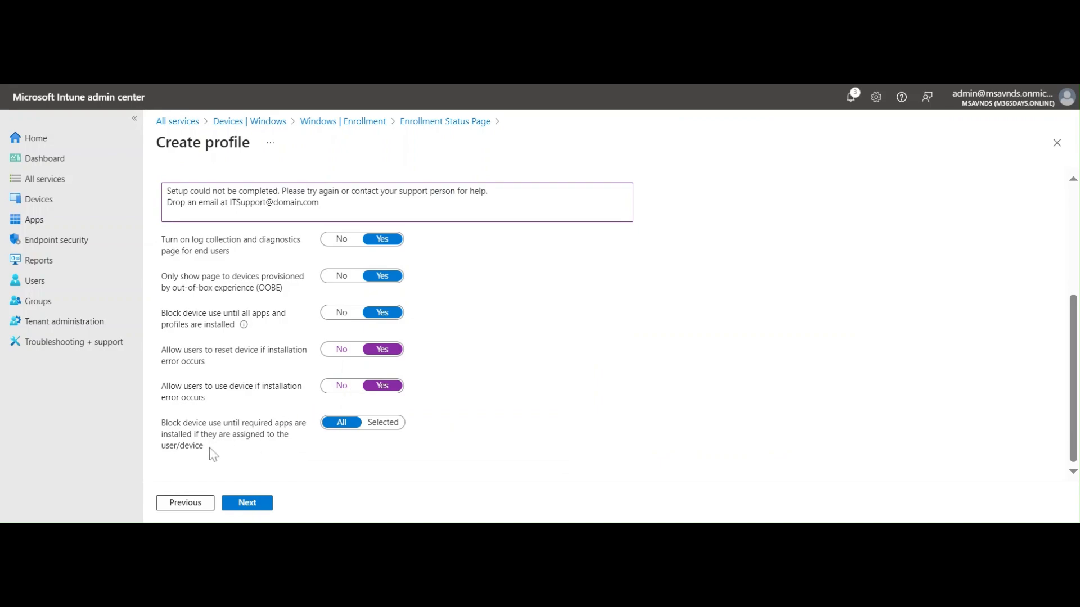
{"action": "left_click_drag", "start_coordinate": [209, 448], "coordinate": [163, 427]}
Switch 'Block device use until required apps are installed' to Selected, leaving 0 of 100 apps chosen
{"action": "left_click", "coordinate": [581, 424]}
{"action": "left_click", "coordinate": [379, 427]}
{"action": "scroll", "coordinate": [535, 383], "scroll_direction": "down", "scroll_amount": 3}
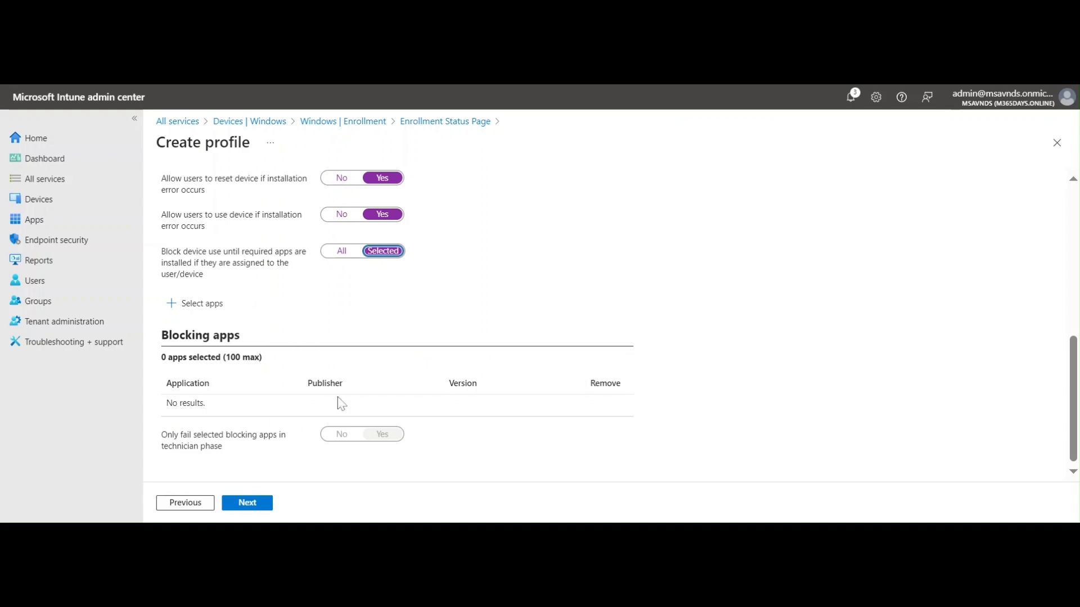
{"action": "left_click", "coordinate": [449, 101]}
{"action": "left_click_drag", "start_coordinate": [161, 358], "coordinate": [291, 365]}
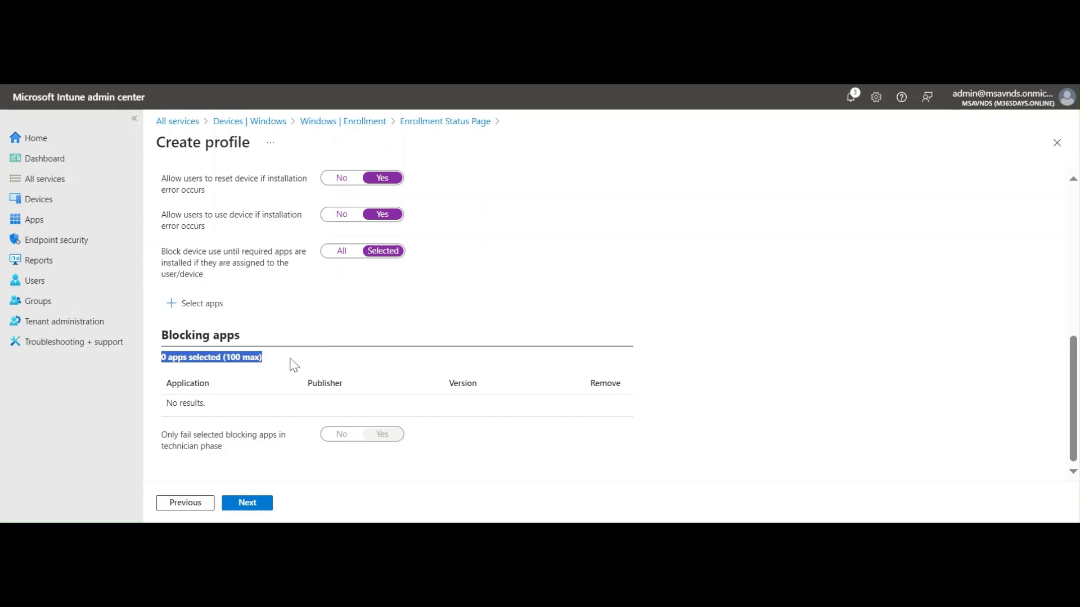
{"action": "left_click", "coordinate": [770, 366]}
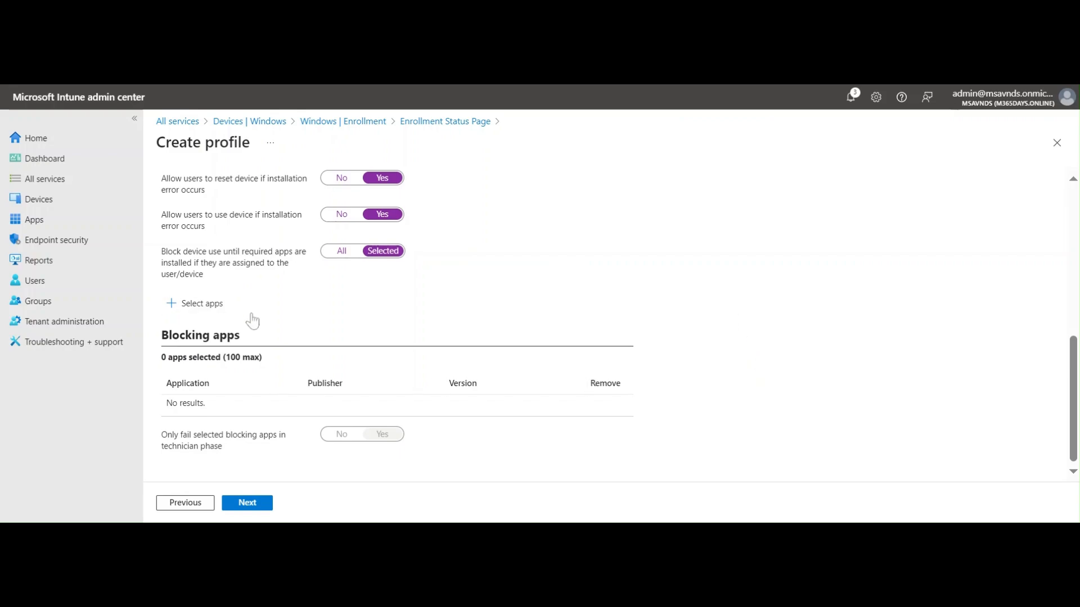
Choose 1Password, 7-Zip 22.01 and Adobe Acrobat Reader DC in Select apps and confirm them
{"action": "left_click", "coordinate": [206, 305]}
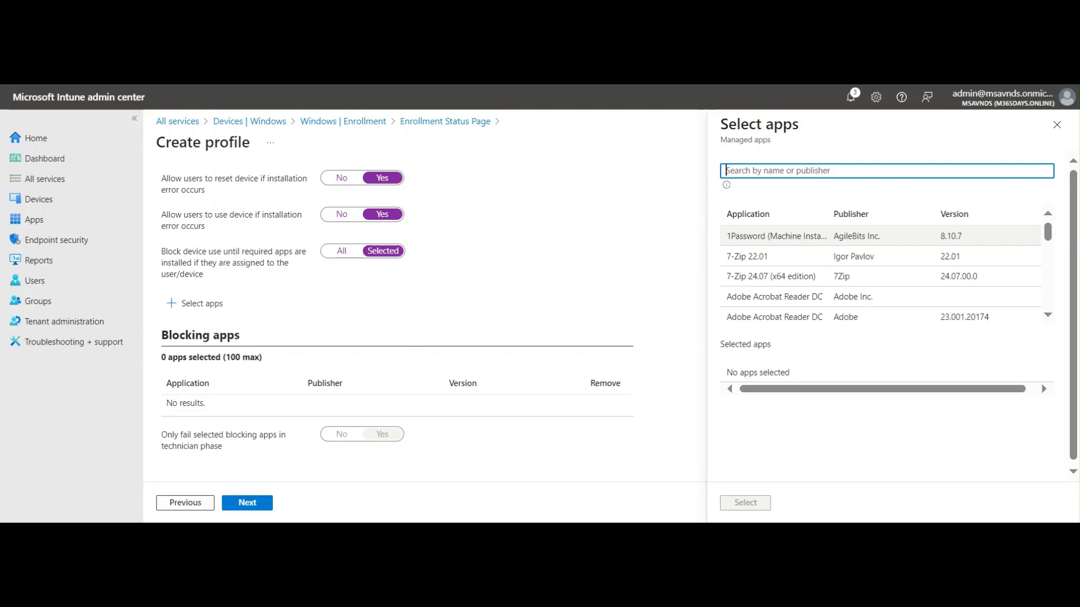
{"action": "left_click", "coordinate": [776, 236]}
{"action": "left_click", "coordinate": [786, 258]}
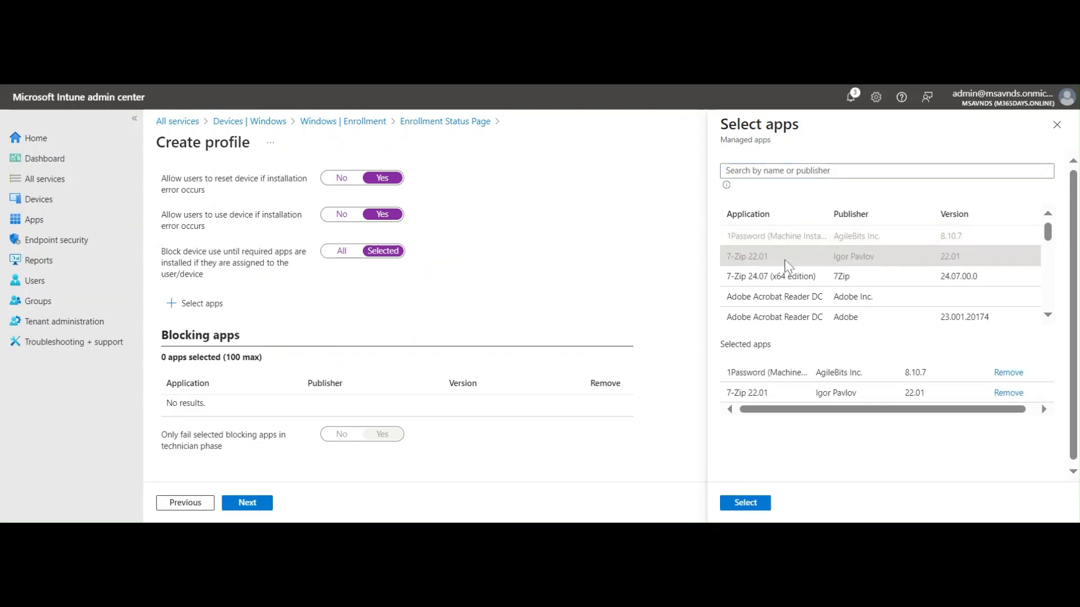
{"action": "left_click", "coordinate": [793, 296]}
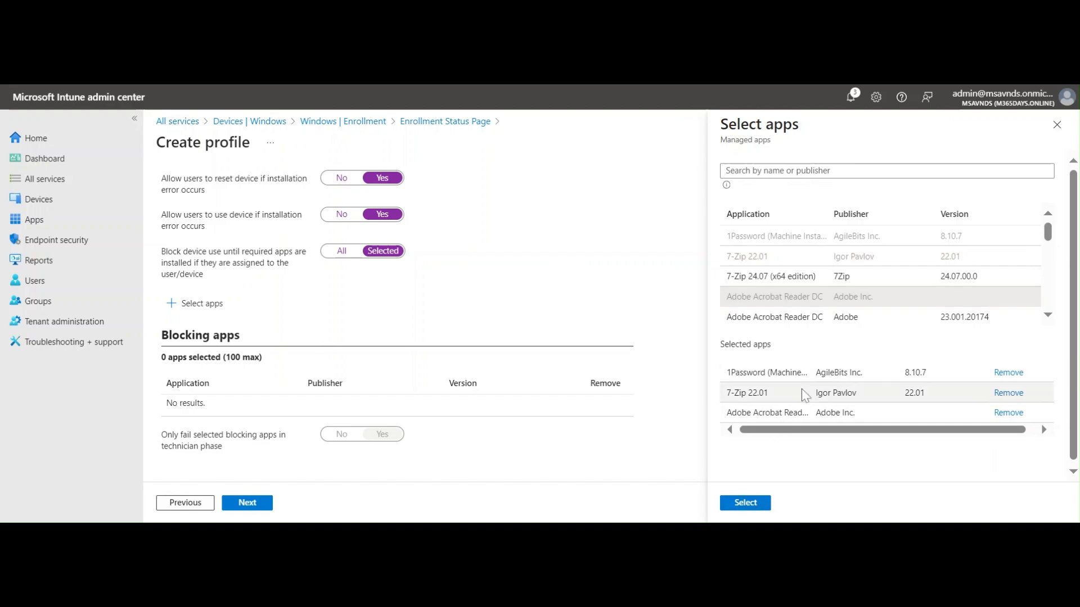
{"action": "scroll", "coordinate": [831, 431], "scroll_direction": "down", "scroll_amount": 1}
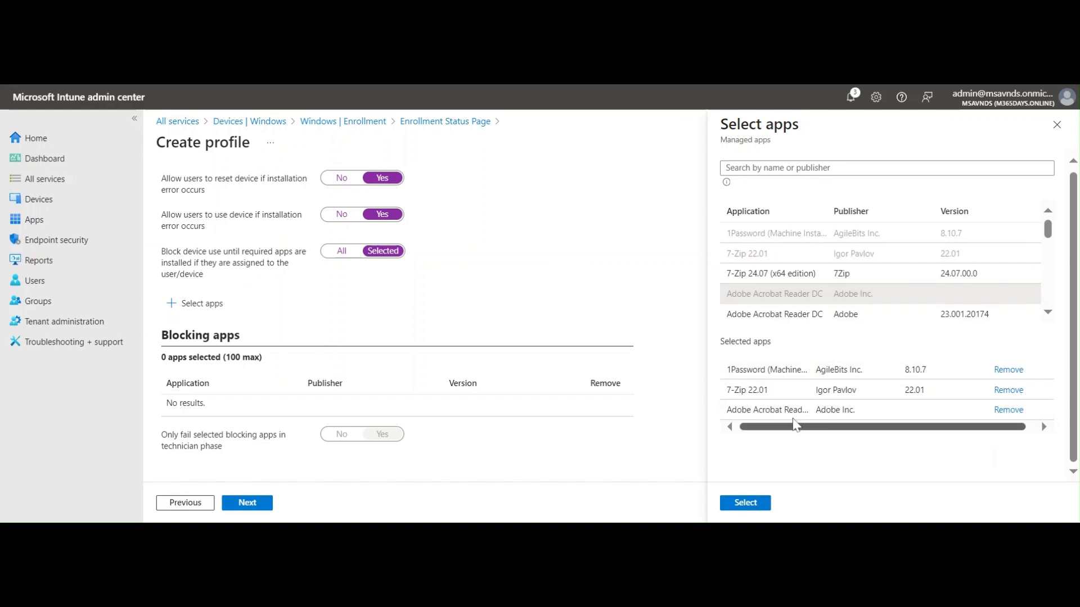
{"action": "left_click_drag", "start_coordinate": [859, 431], "coordinate": [824, 430]}
{"action": "left_click", "coordinate": [754, 503]}
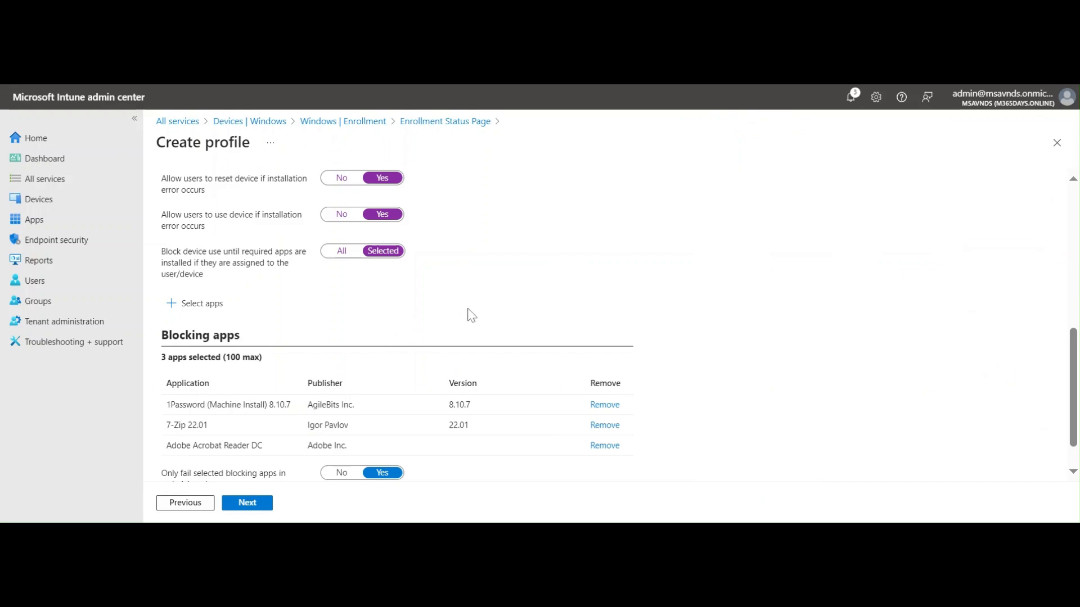
{"action": "scroll", "coordinate": [485, 313], "scroll_direction": "up", "scroll_amount": 10}
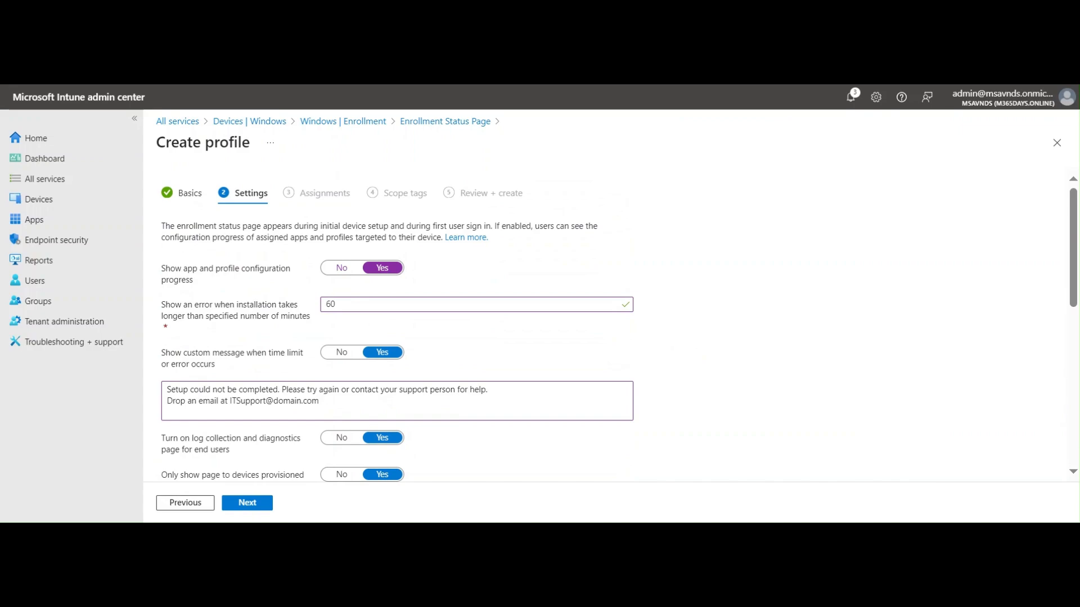
{"action": "scroll", "coordinate": [725, 363], "scroll_direction": "down", "scroll_amount": 10}
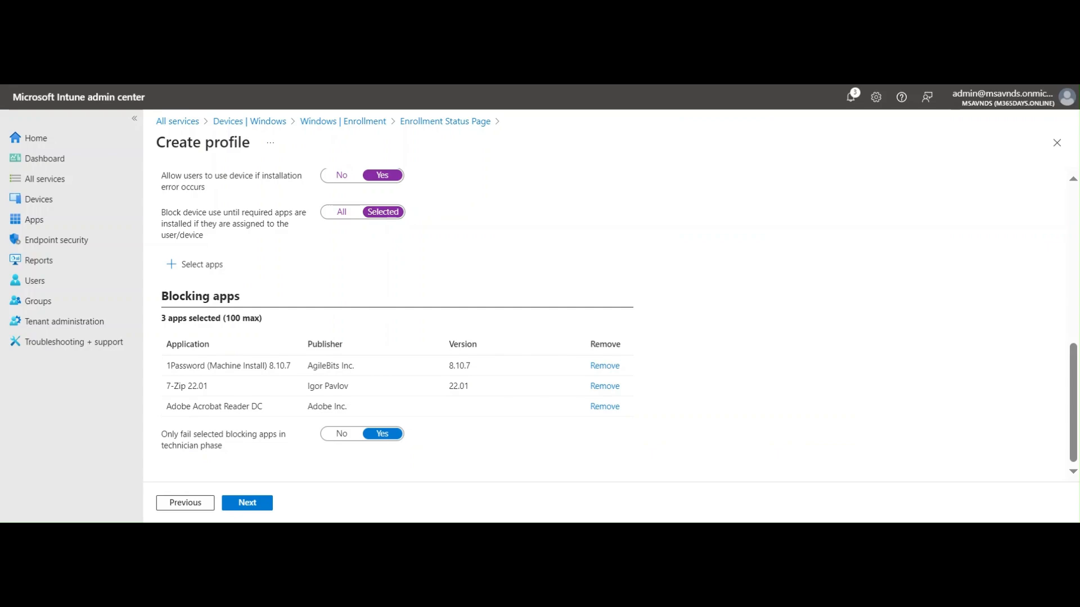
{"action": "left_click", "coordinate": [331, 438]}
{"action": "left_click", "coordinate": [389, 439]}
{"action": "left_click", "coordinate": [361, 441]}
{"action": "left_click", "coordinate": [370, 441]}
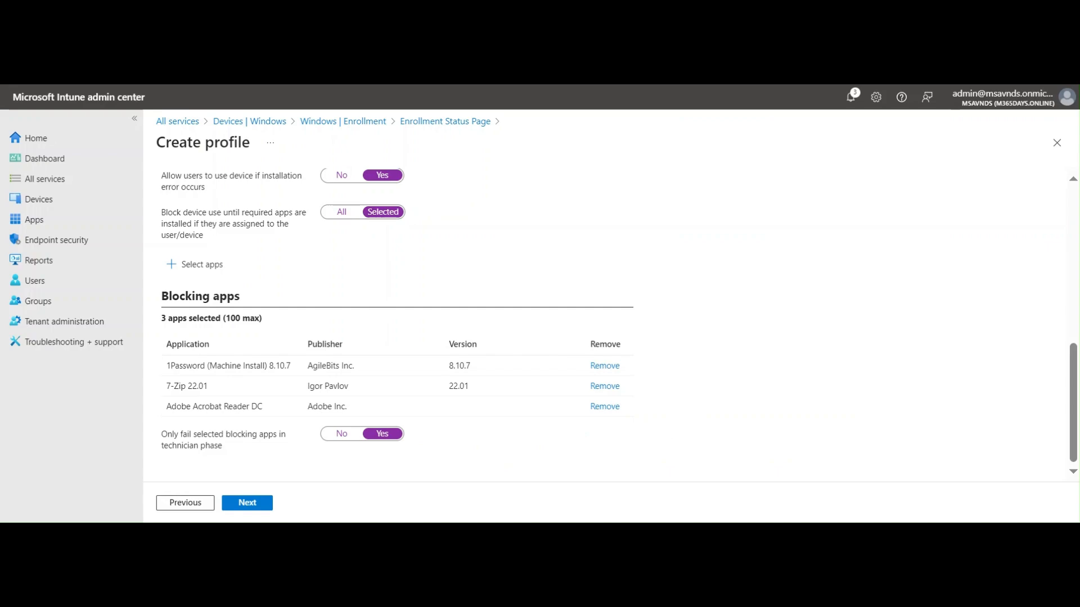
{"action": "scroll", "coordinate": [740, 320], "scroll_direction": "up", "scroll_amount": 10}
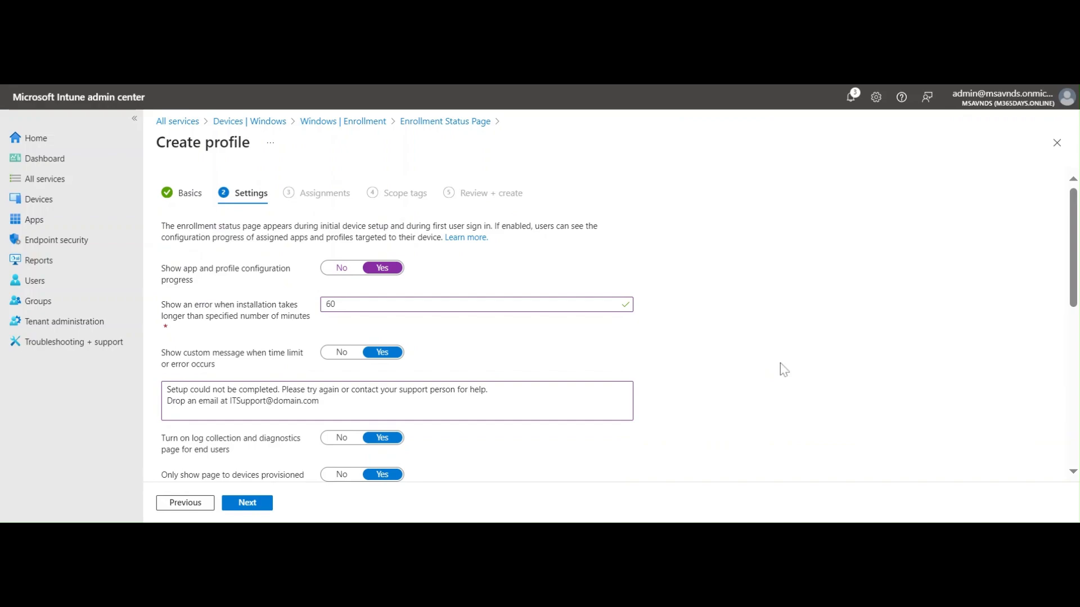
{"action": "scroll", "coordinate": [783, 370], "scroll_direction": "down", "scroll_amount": 6}
{"action": "scroll", "coordinate": [781, 371], "scroll_direction": "up", "scroll_amount": 1}
{"action": "scroll", "coordinate": [781, 371], "scroll_direction": "down", "scroll_amount": 2}
{"action": "scroll", "coordinate": [785, 379], "scroll_direction": "up", "scroll_amount": 3}
{"action": "scroll", "coordinate": [783, 374], "scroll_direction": "up", "scroll_amount": 5}
On Assignments, add All devices with no filter and move on to Scope tags
{"action": "left_click", "coordinate": [263, 504]}
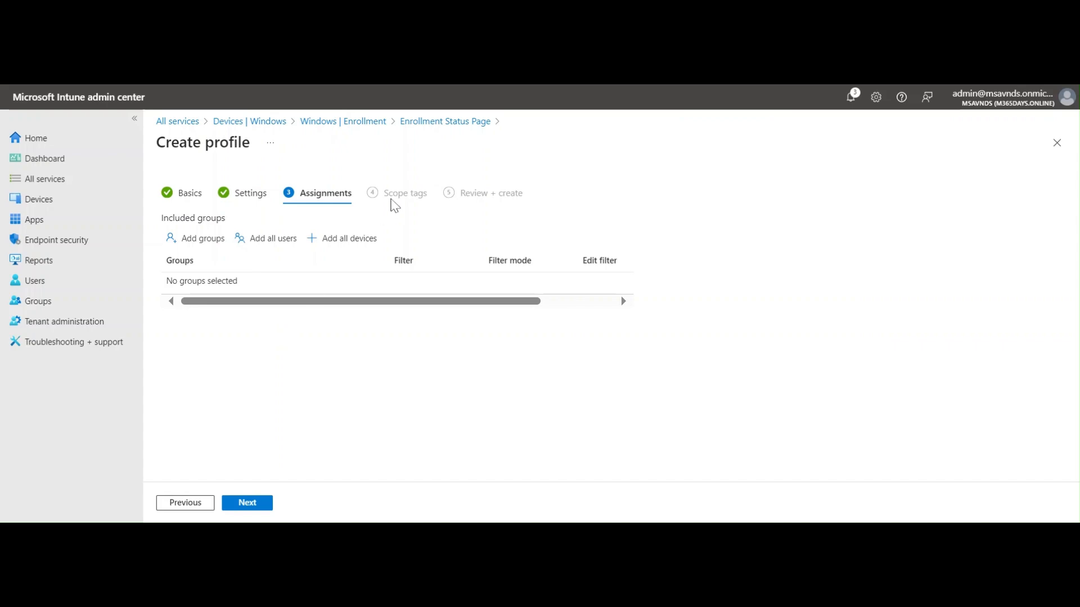
{"action": "left_click", "coordinate": [348, 241]}
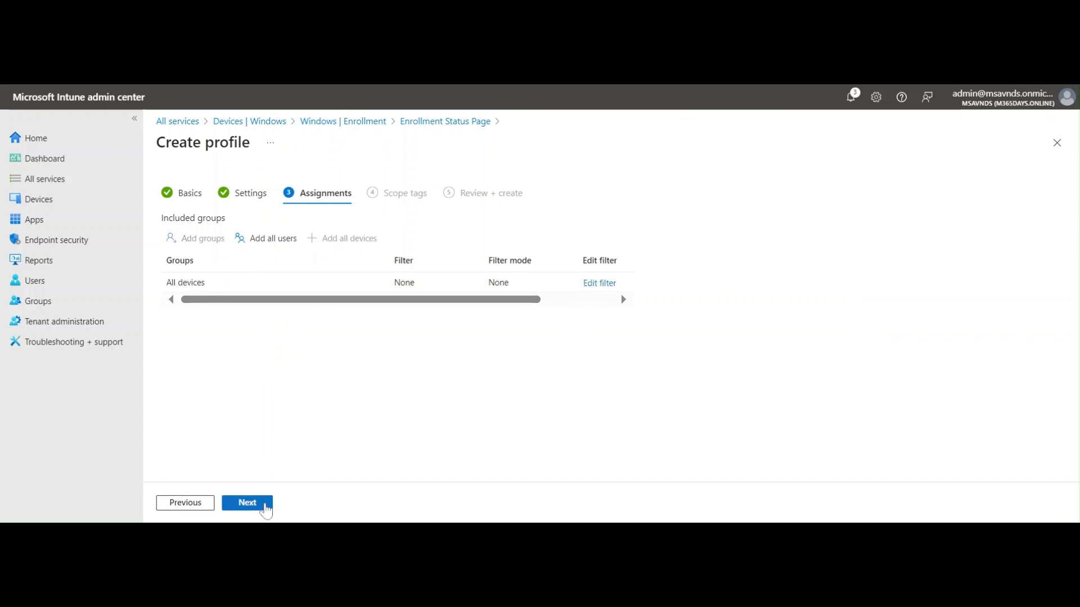
{"action": "left_click", "coordinate": [265, 503]}
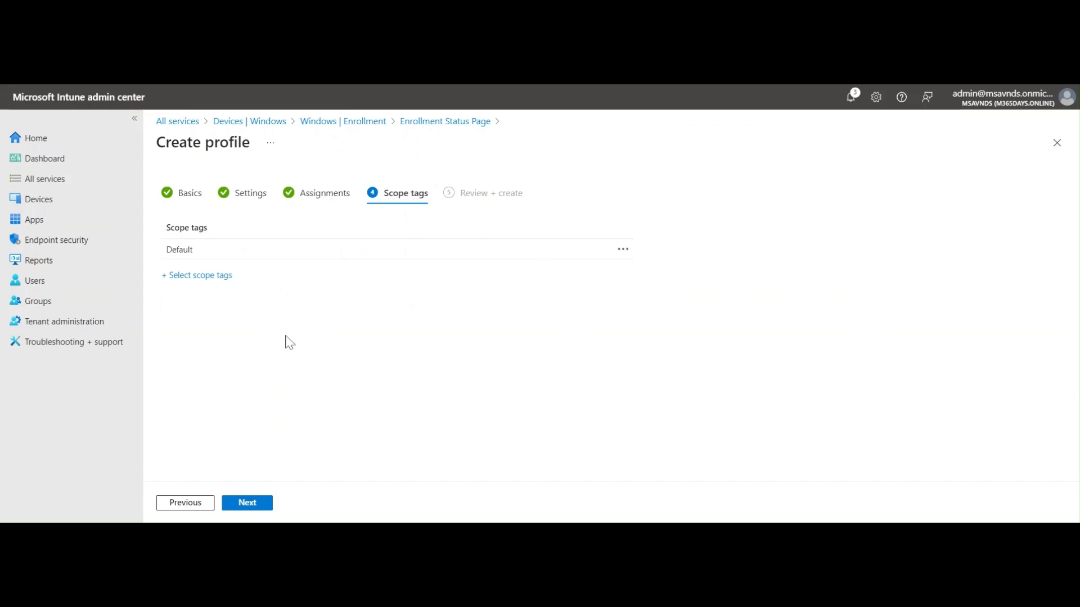
Review the ESP - 101 summary and create the profile, which lands at priority 1
{"action": "left_click", "coordinate": [260, 504]}
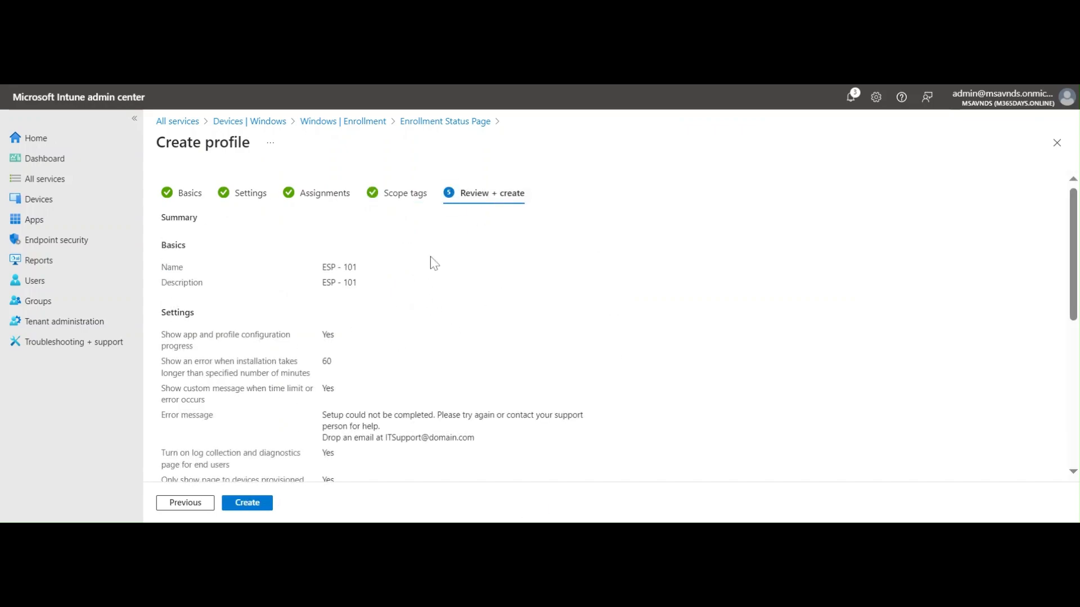
{"action": "scroll", "coordinate": [438, 262], "scroll_direction": "down", "scroll_amount": 5}
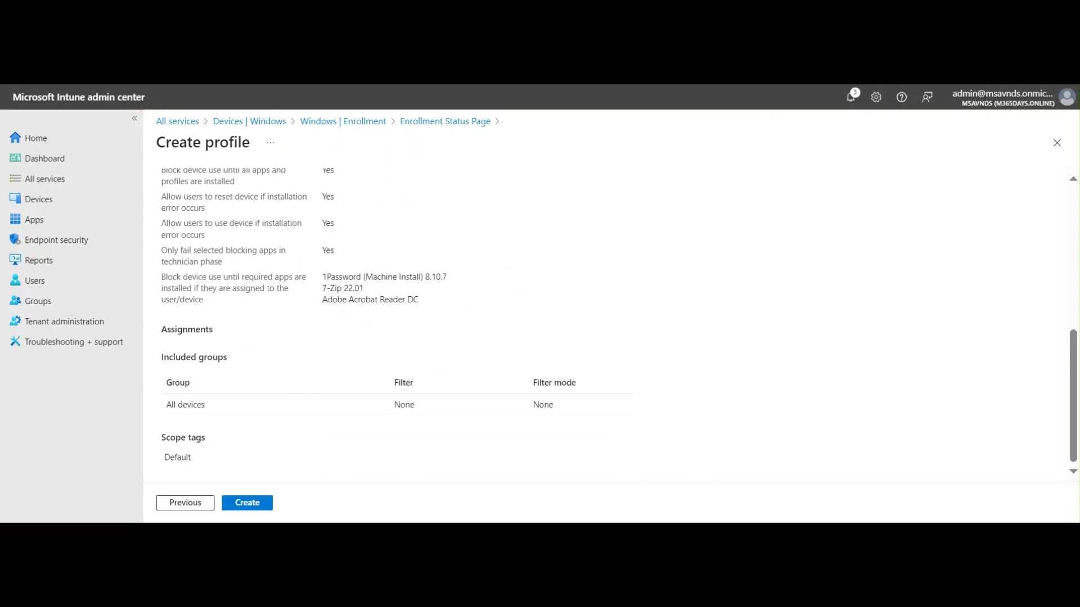
{"action": "scroll", "coordinate": [410, 332], "scroll_direction": "up", "scroll_amount": 5}
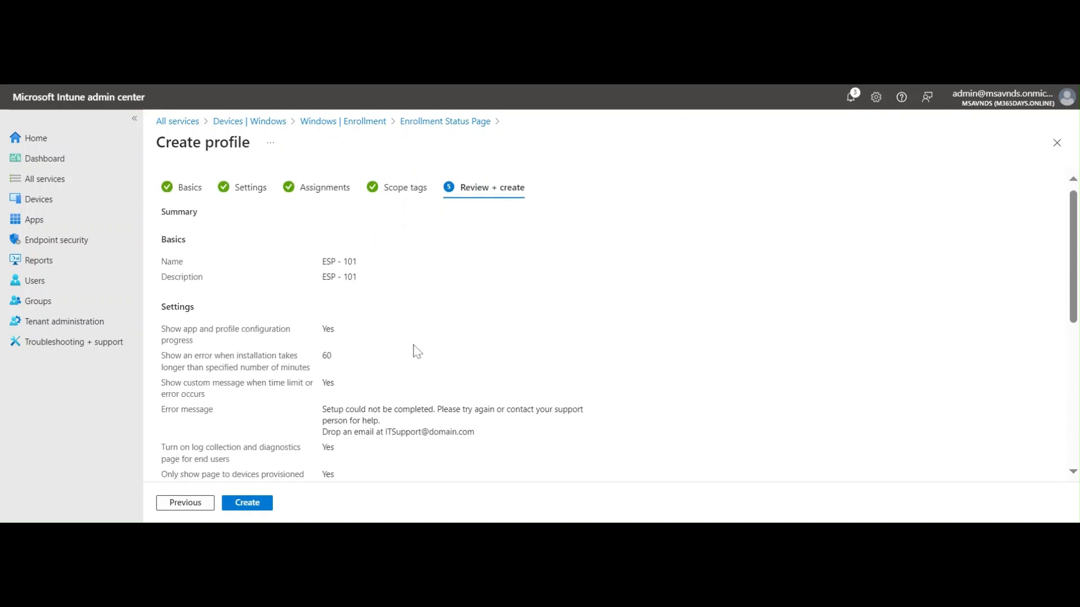
{"action": "scroll", "coordinate": [407, 366], "scroll_direction": "down", "scroll_amount": 5}
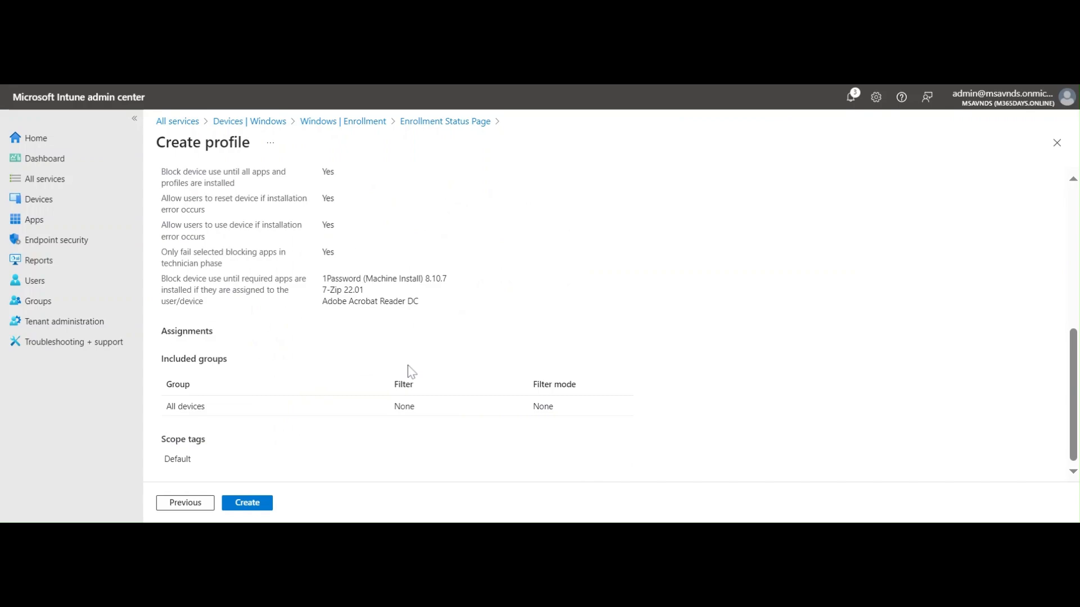
{"action": "left_click", "coordinate": [254, 505]}
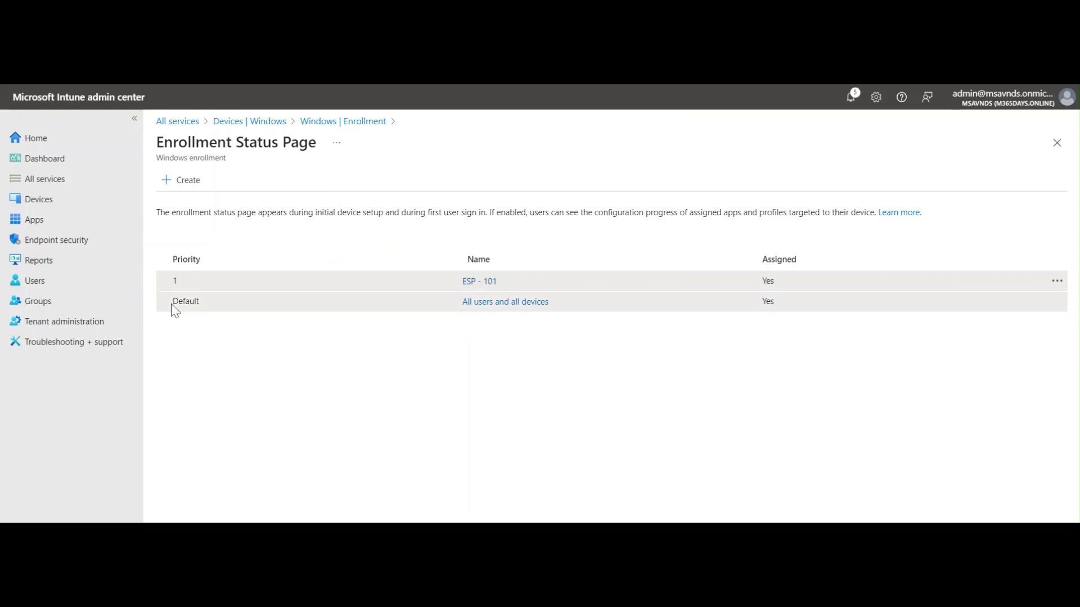
{"action": "left_click_drag", "start_coordinate": [173, 307], "coordinate": [246, 311]}
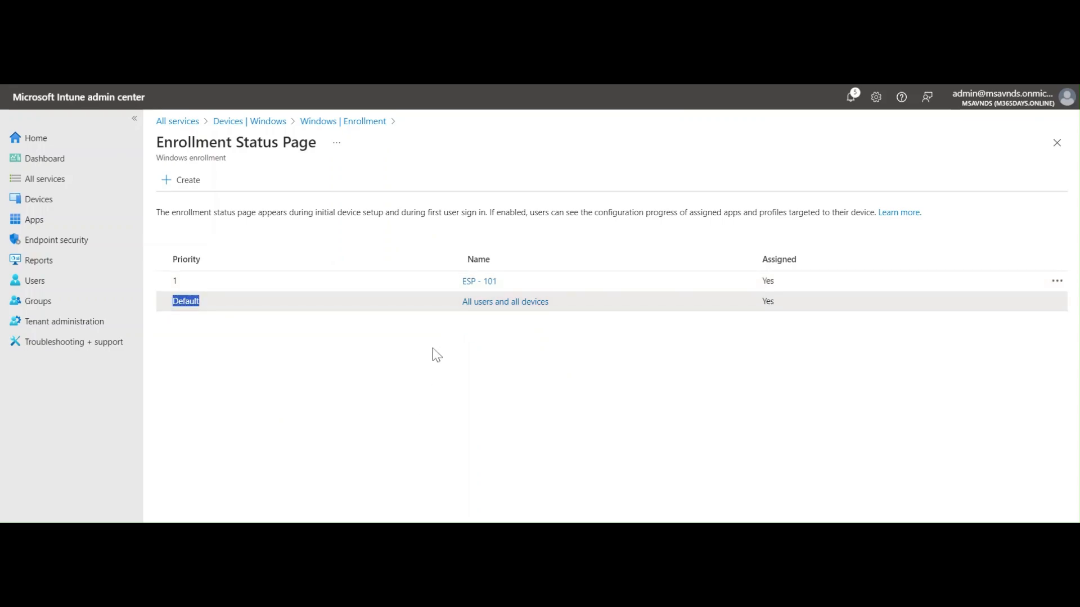
{"action": "left_click", "coordinate": [251, 400]}
{"action": "left_click_drag", "start_coordinate": [453, 308], "coordinate": [556, 317]}
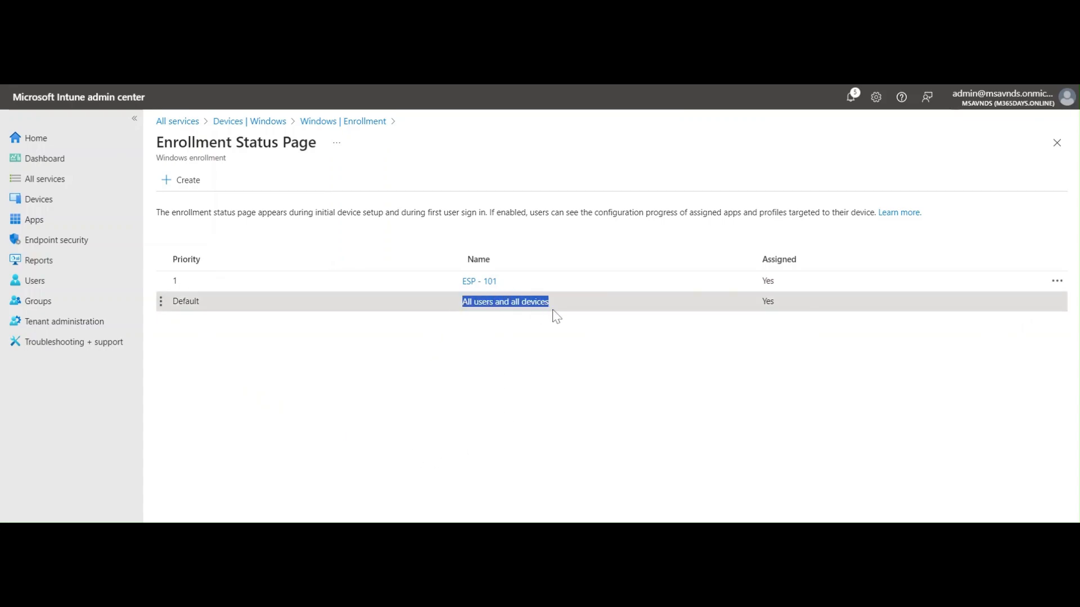
{"action": "left_click", "coordinate": [459, 410]}
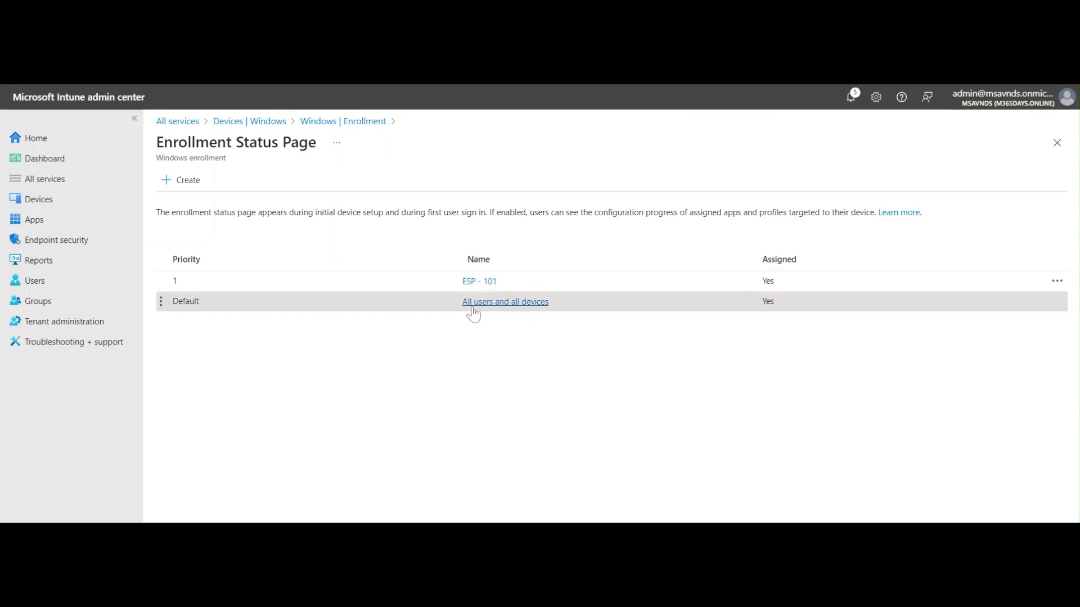
{"action": "left_click_drag", "start_coordinate": [456, 308], "coordinate": [563, 306]}
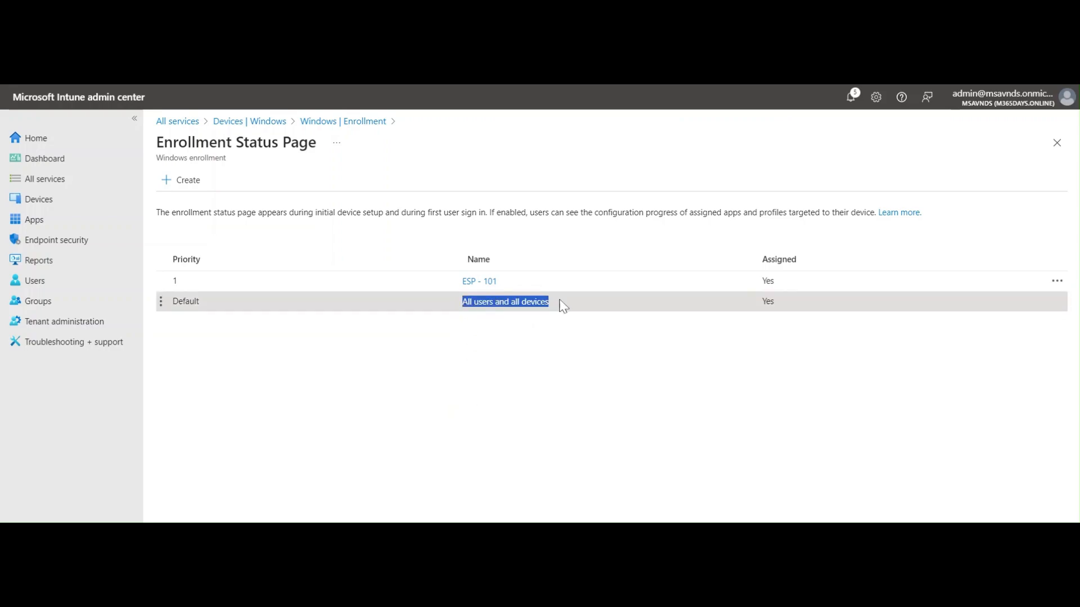
{"action": "left_click", "coordinate": [431, 408]}
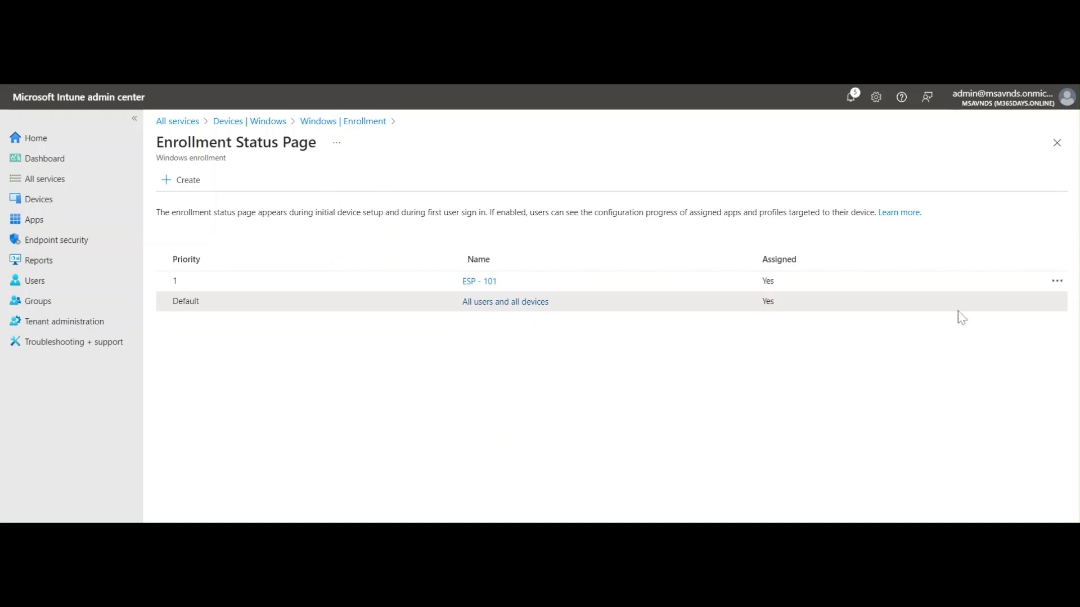